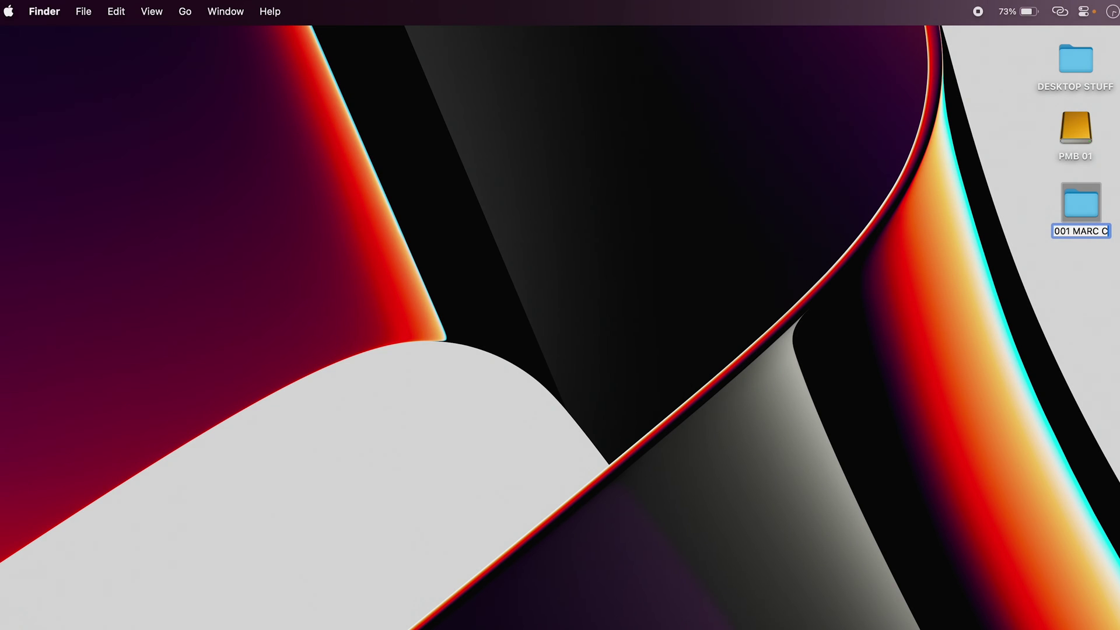
# Open 001 MARC C and create three new untitled folders inside it.
pyautogui.click(1064, 289)
pyautogui.doubleClick(1081, 206)
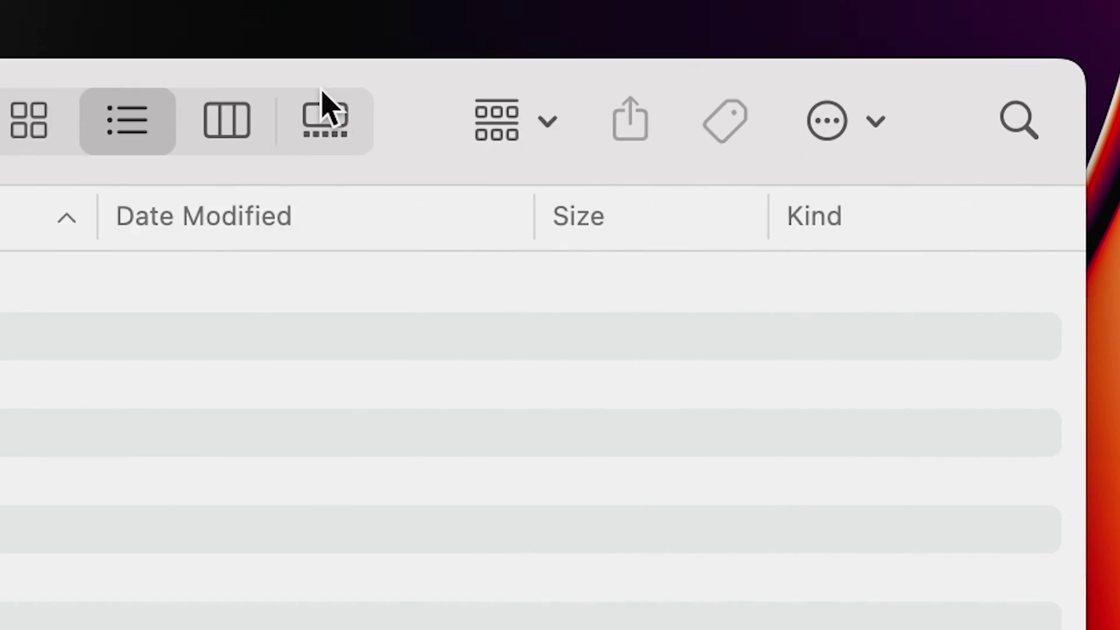
pyautogui.press('shift+super+n')
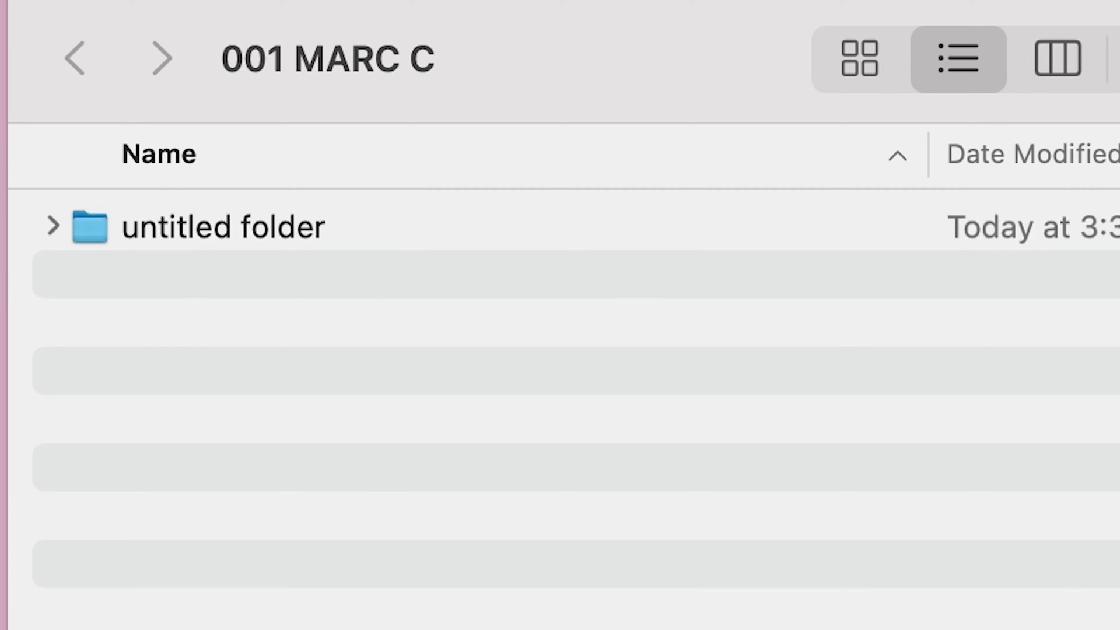
pyautogui.press('shift+super+n')
pyautogui.press('Return')
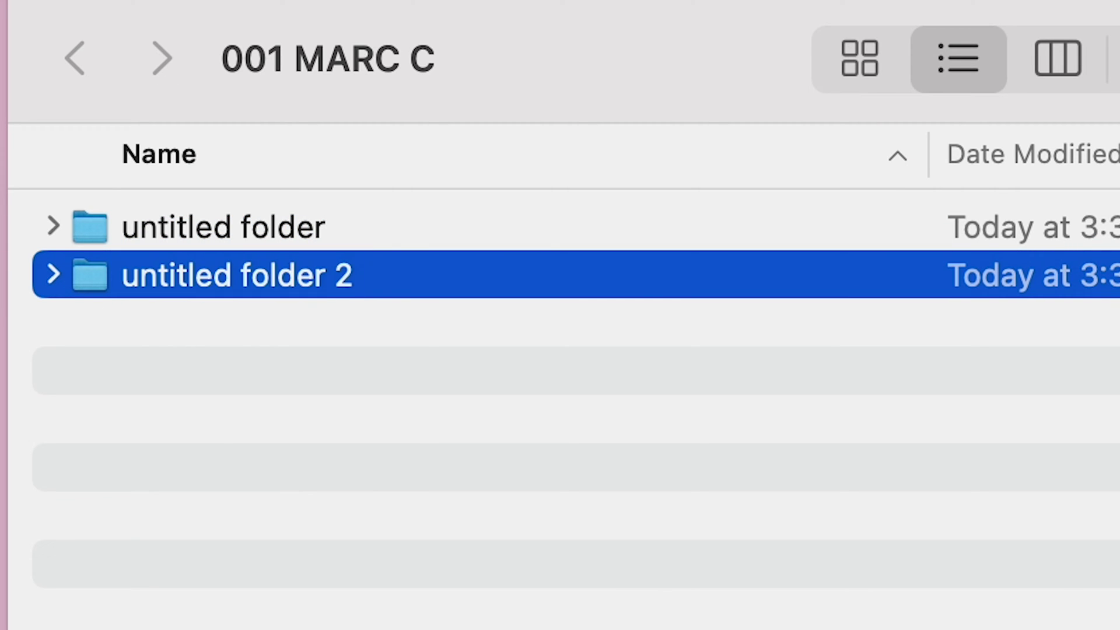
pyautogui.press('shift+super+n')
# Name the three new folders 0 FINALS, AFX and PREMIERE.
pyautogui.click(226, 229)
pyautogui.press('Return')
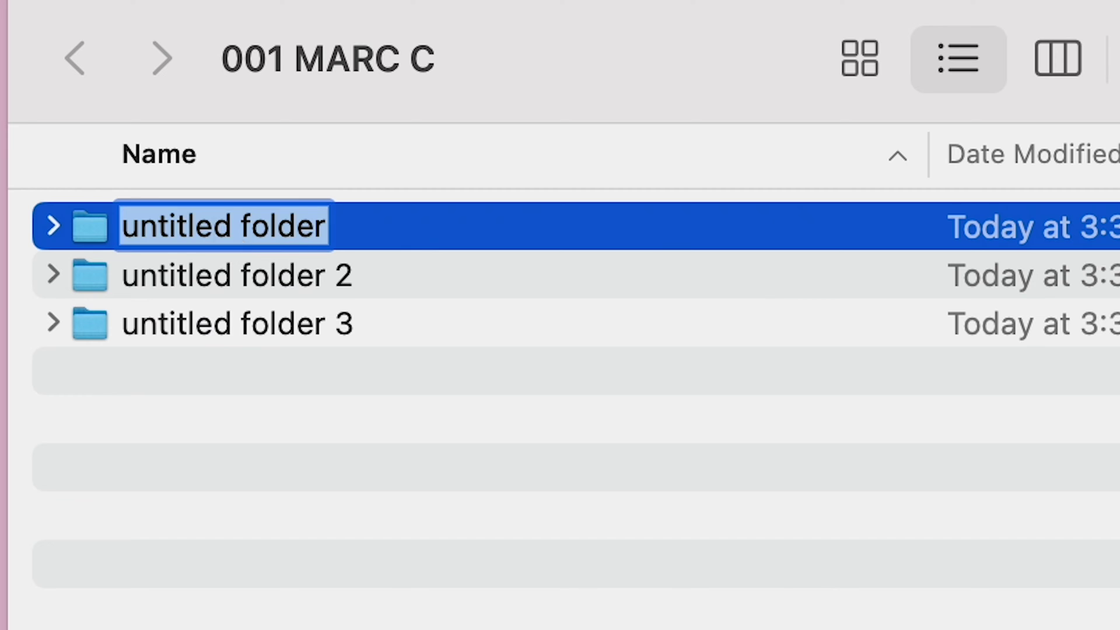
pyautogui.write('PREMIERE')
pyautogui.click(200, 277)
pyautogui.press('Return')
pyautogui.write('AFX')
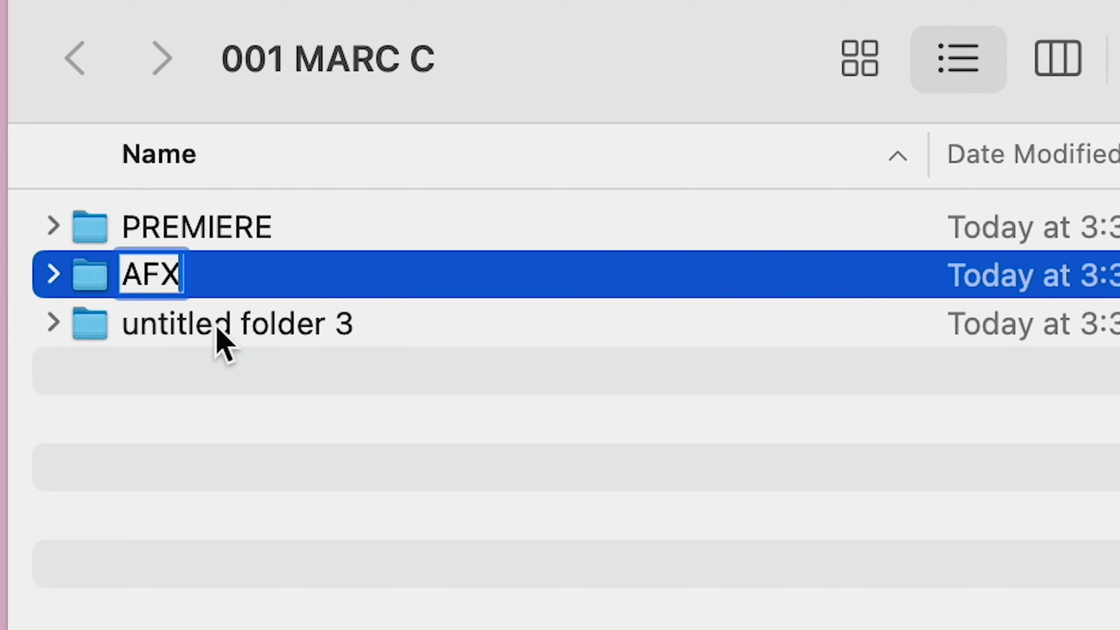
pyautogui.click(217, 326)
pyautogui.press('Return')
pyautogui.write('0 FINALS')
pyautogui.press('Return')
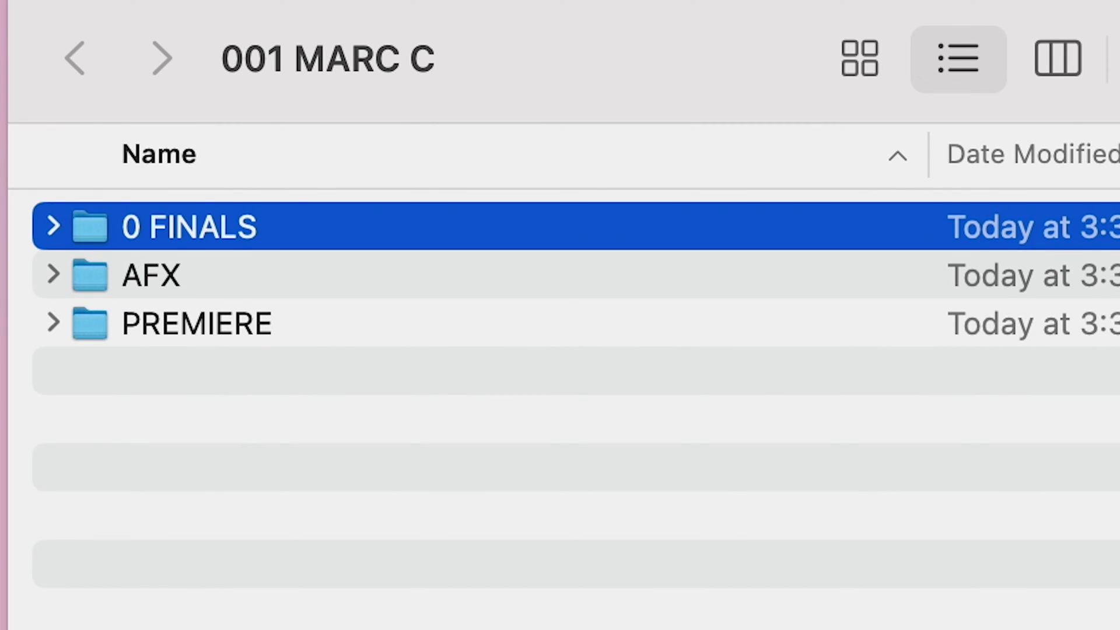
# Inside the PREMIERE folder, create AUDIO and PICS folders.
pyautogui.click(570, 600)
pyautogui.doubleClick(250, 328)
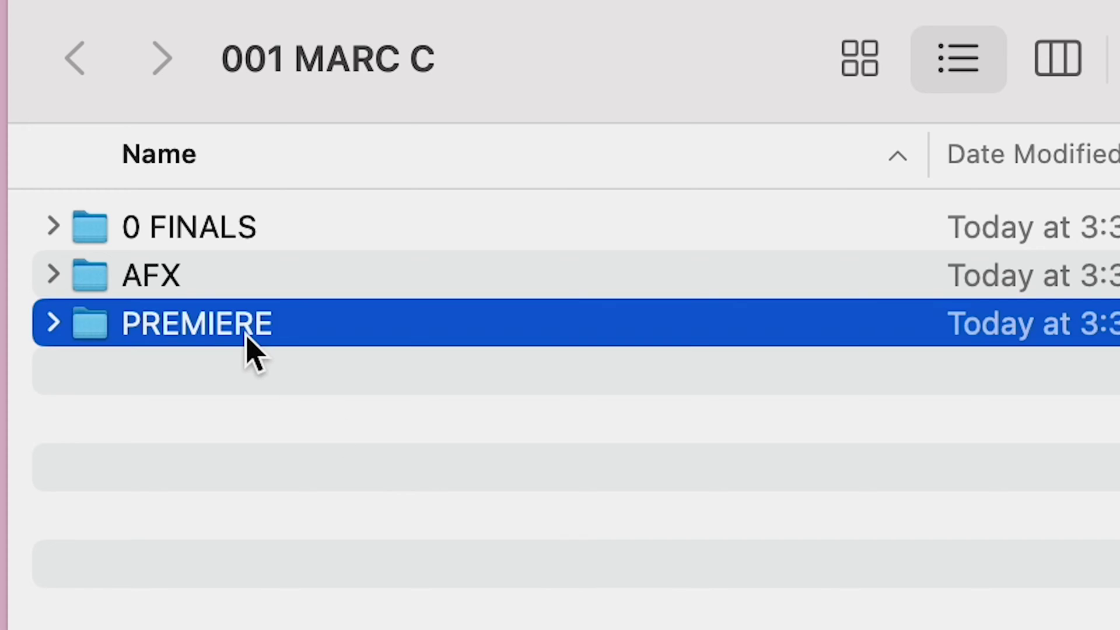
pyautogui.press('shift+super+n')
pyautogui.write('AUDIO')
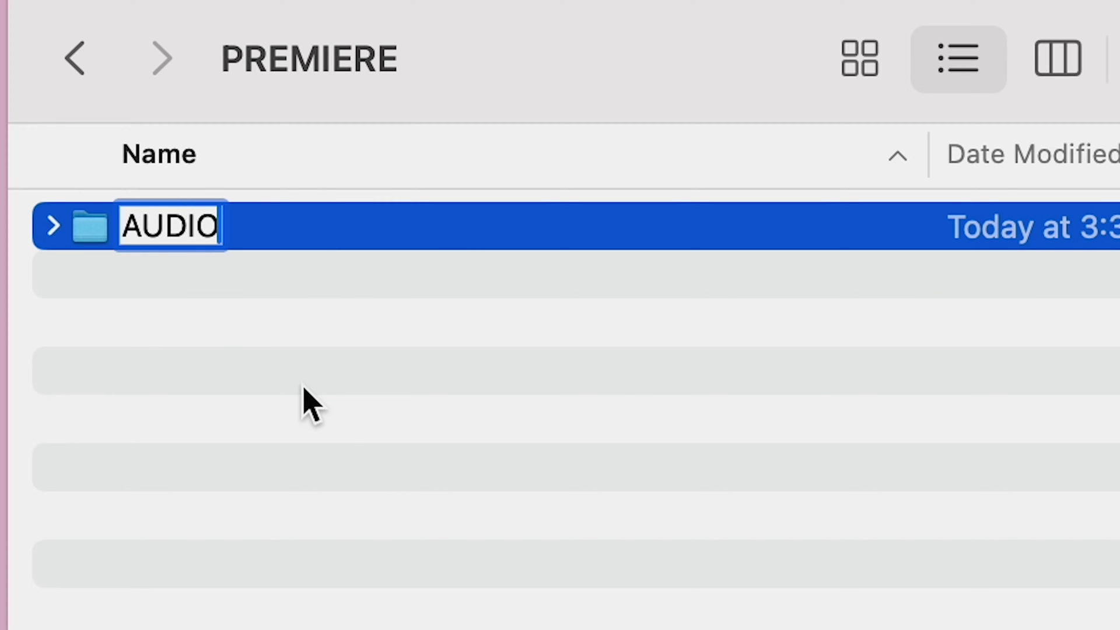
pyautogui.press('Return')
pyautogui.press('shift+super+n')
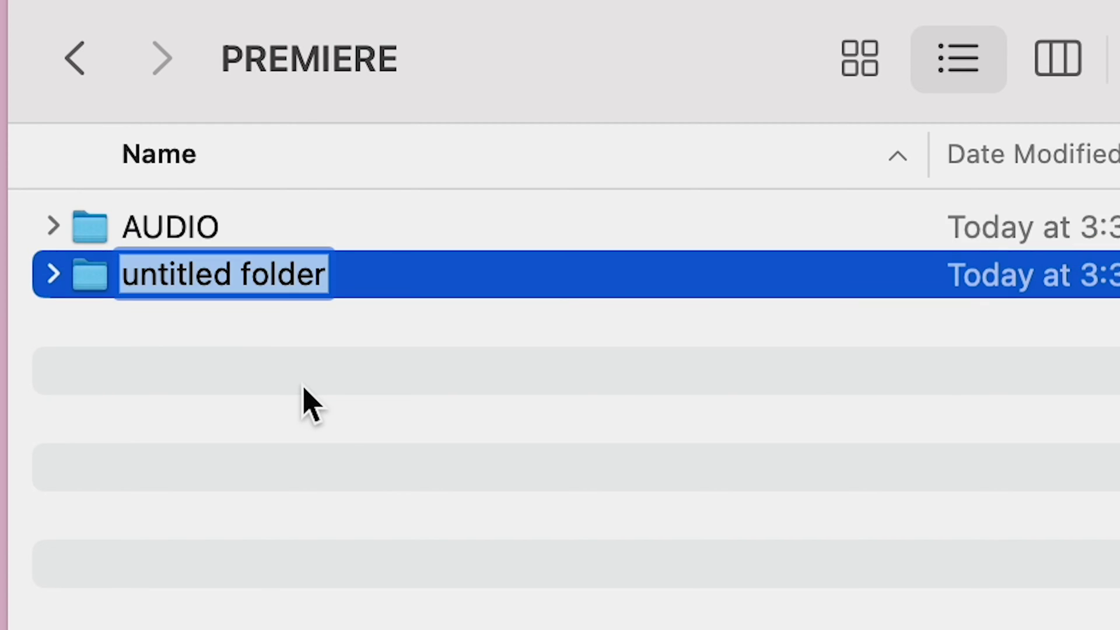
pyautogui.write('PICS')
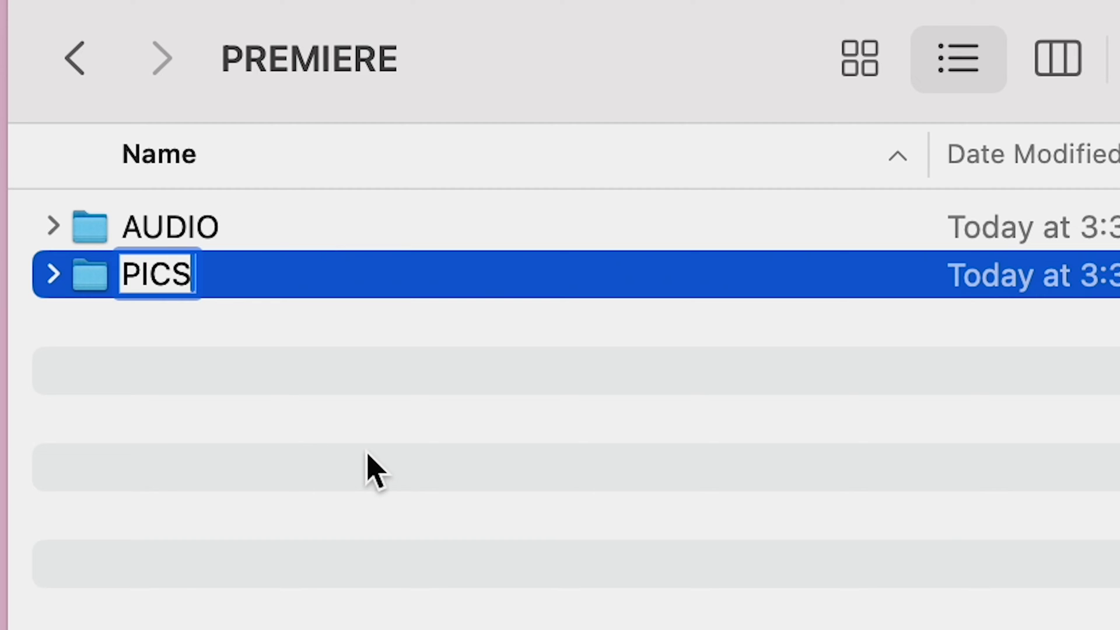
pyautogui.press('Return')
# Copy Intro06.wav into AUDIO and the thumbnail PNG into PICS, then show all nested folder contents.
pyautogui.moveTo(338, 473); pyautogui.dragTo(175, 228)
pyautogui.click(53, 226)
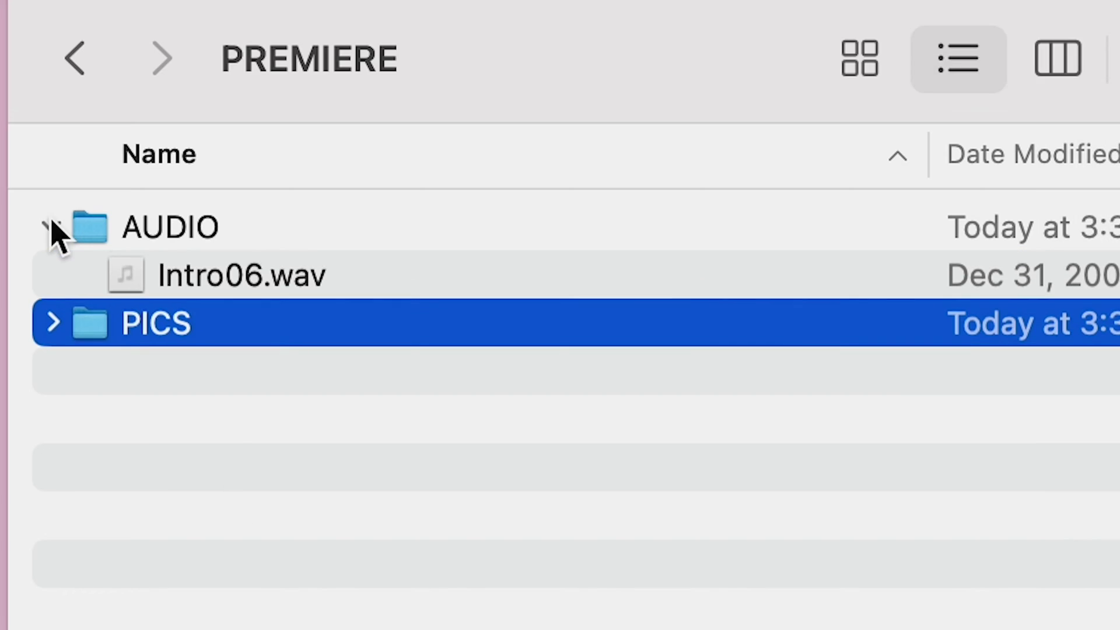
pyautogui.moveTo(337, 525); pyautogui.dragTo(110, 342)
pyautogui.click(75, 58)
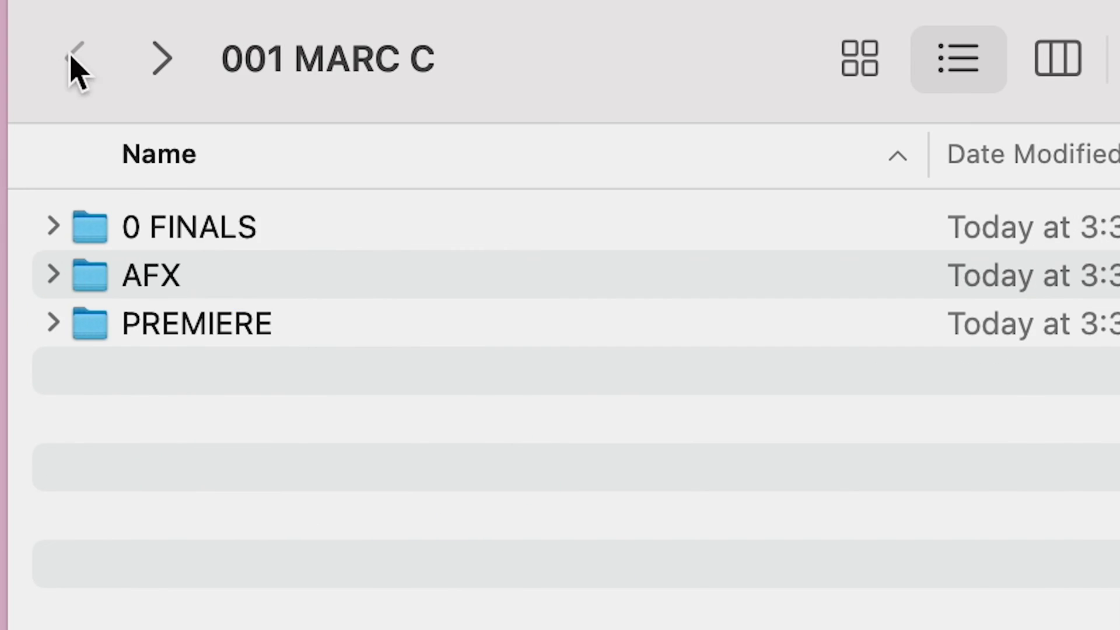
pyautogui.keyDown('alt'); pyautogui.click(51, 227); pyautogui.keyUp('alt')
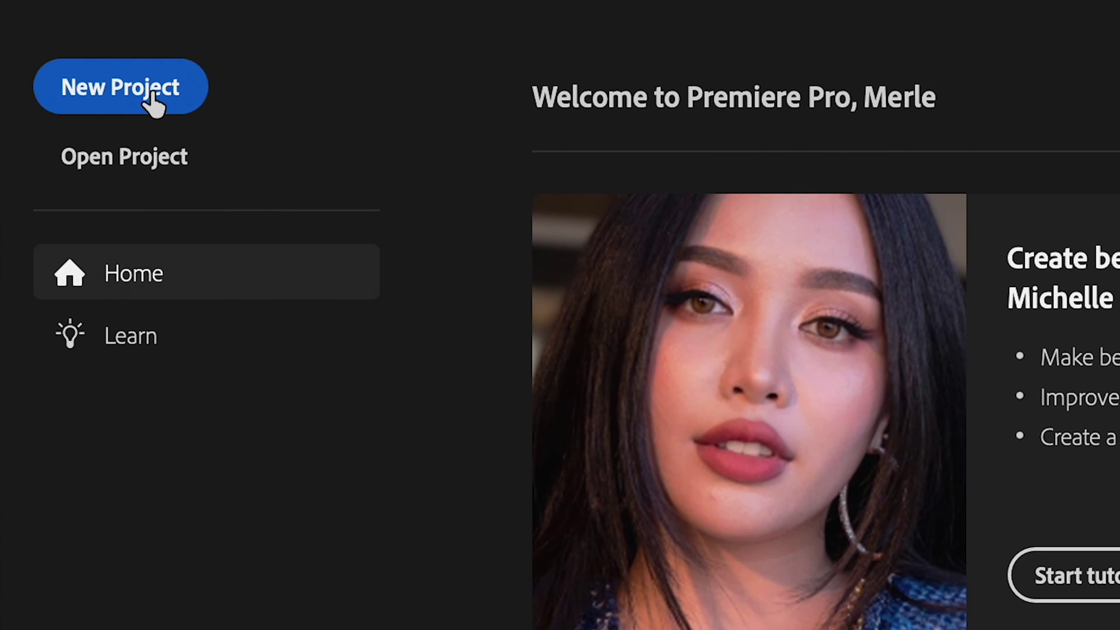
# Create a new project named 001 MARK C, located in Desktop > 001 MARC C > PREMIERE.
pyautogui.click(291, 152)
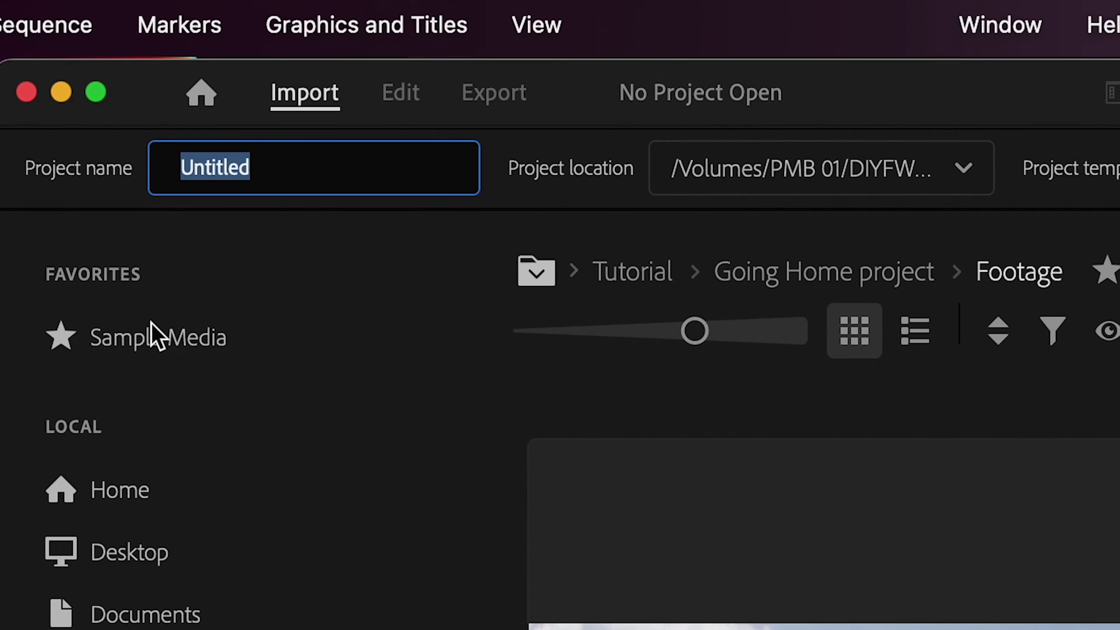
pyautogui.write('001 MAR')
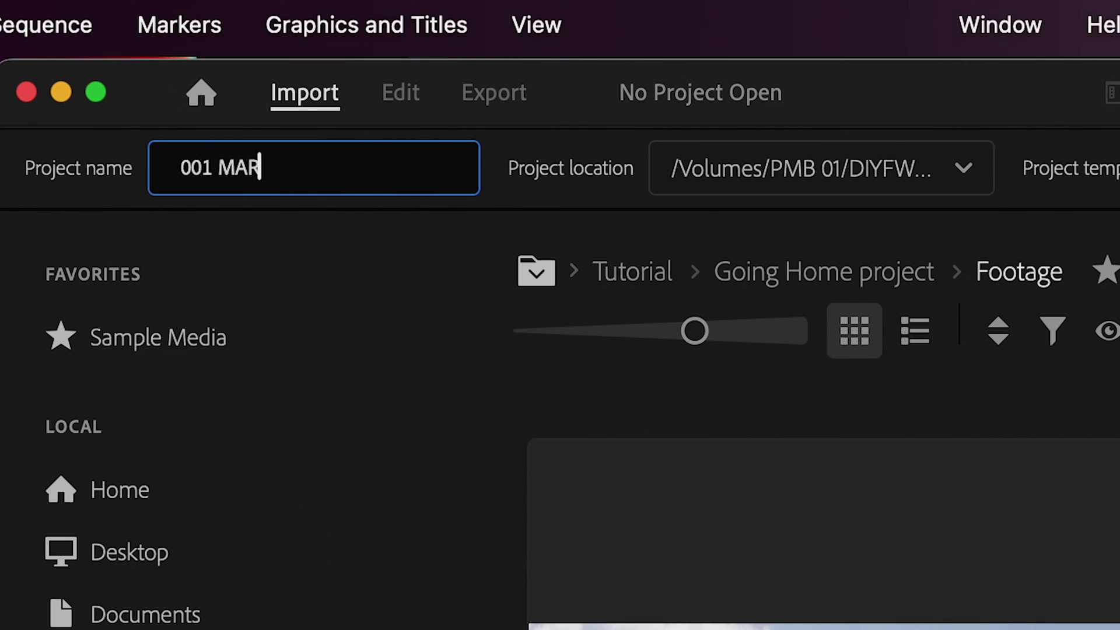
pyautogui.write('K C')
pyautogui.click(969, 171)
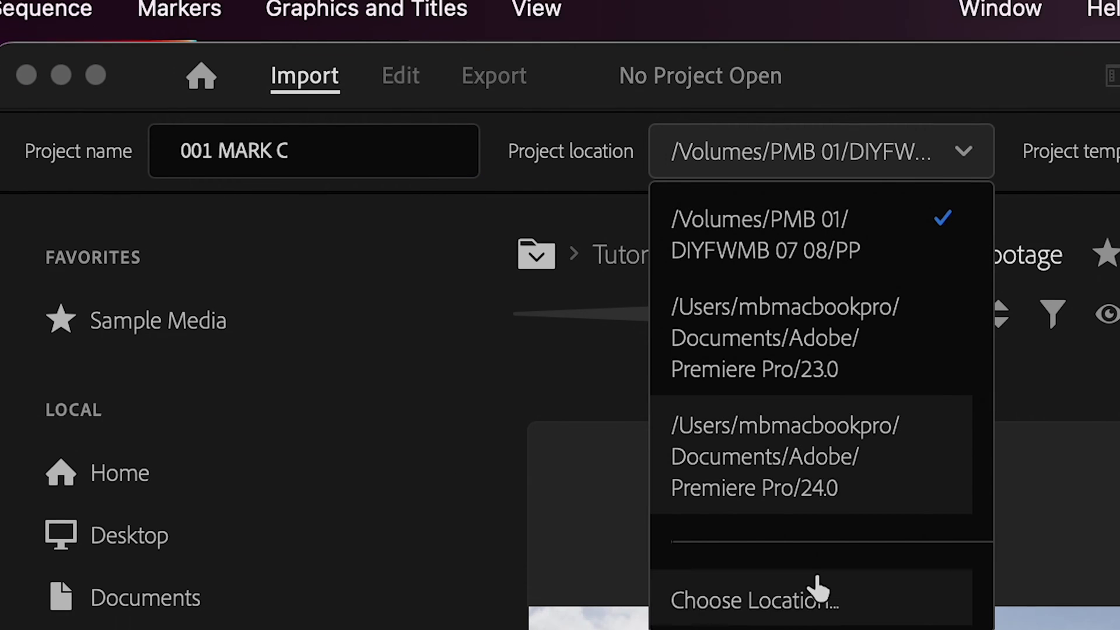
pyautogui.click(818, 596)
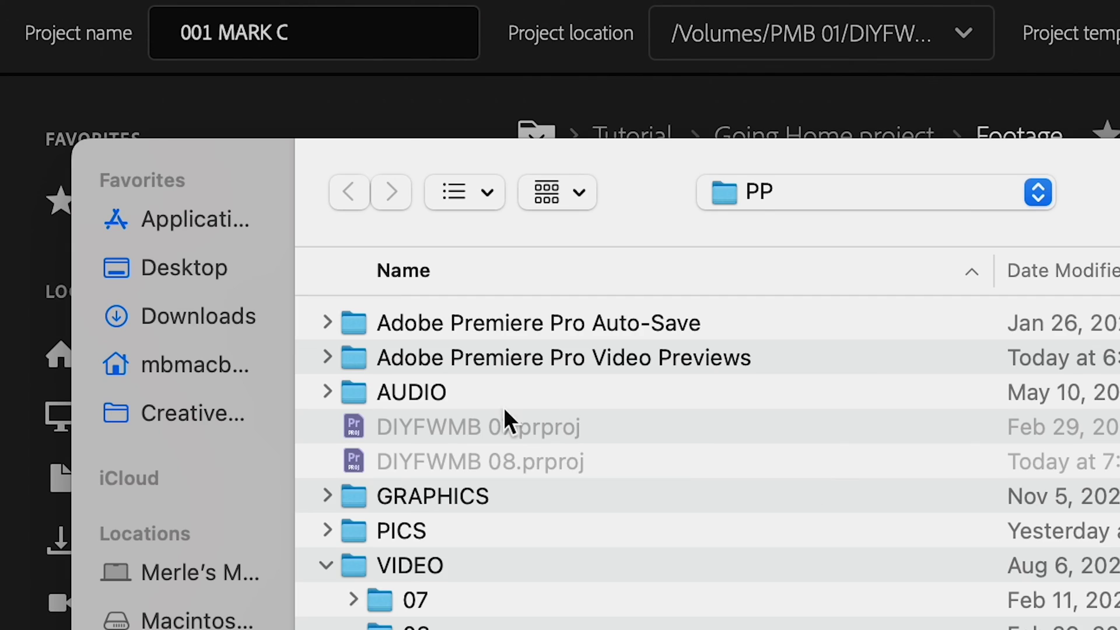
pyautogui.click(183, 268)
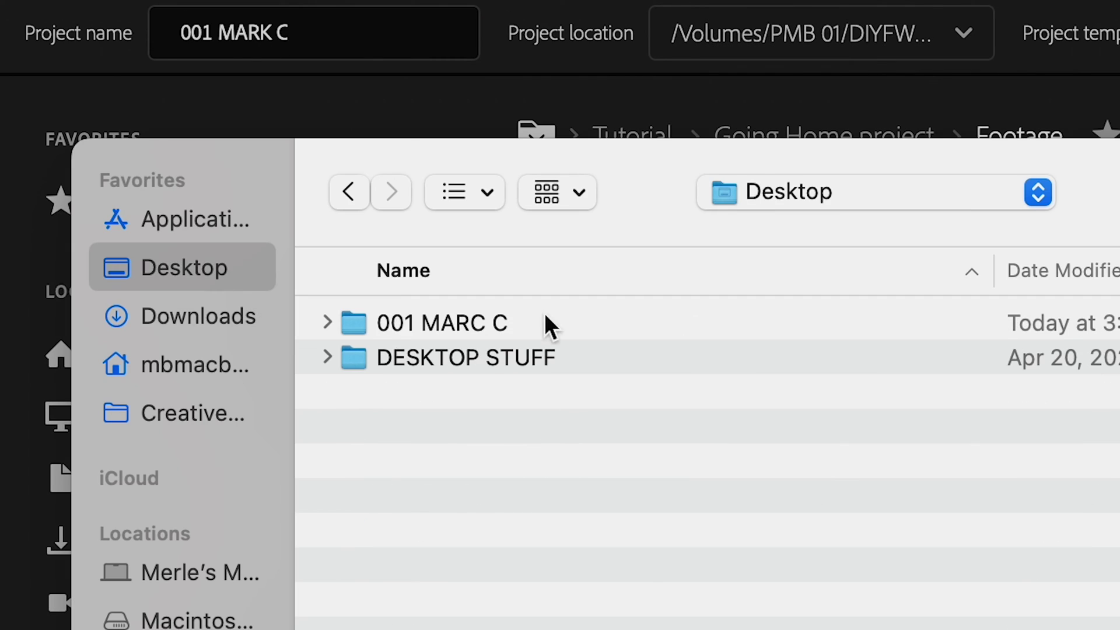
pyautogui.click(481, 323)
pyautogui.doubleClick(480, 324)
pyautogui.click(454, 392)
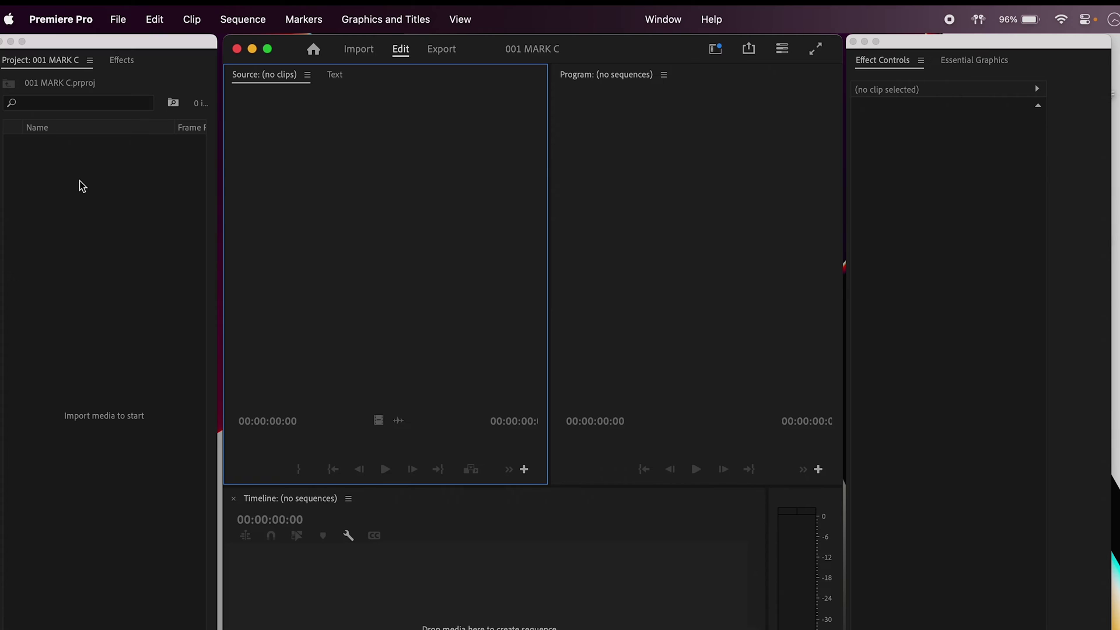
# Import Intro06.wav from PREMIERE > AUDIO into the Project panel.
pyautogui.click(78, 186)
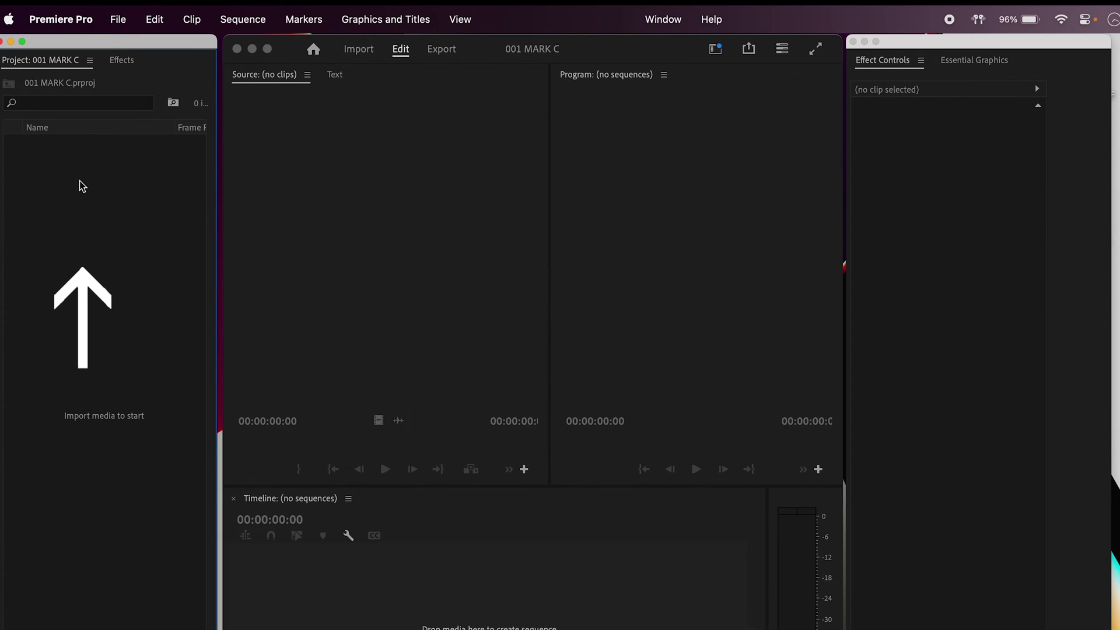
pyautogui.doubleClick(79, 186)
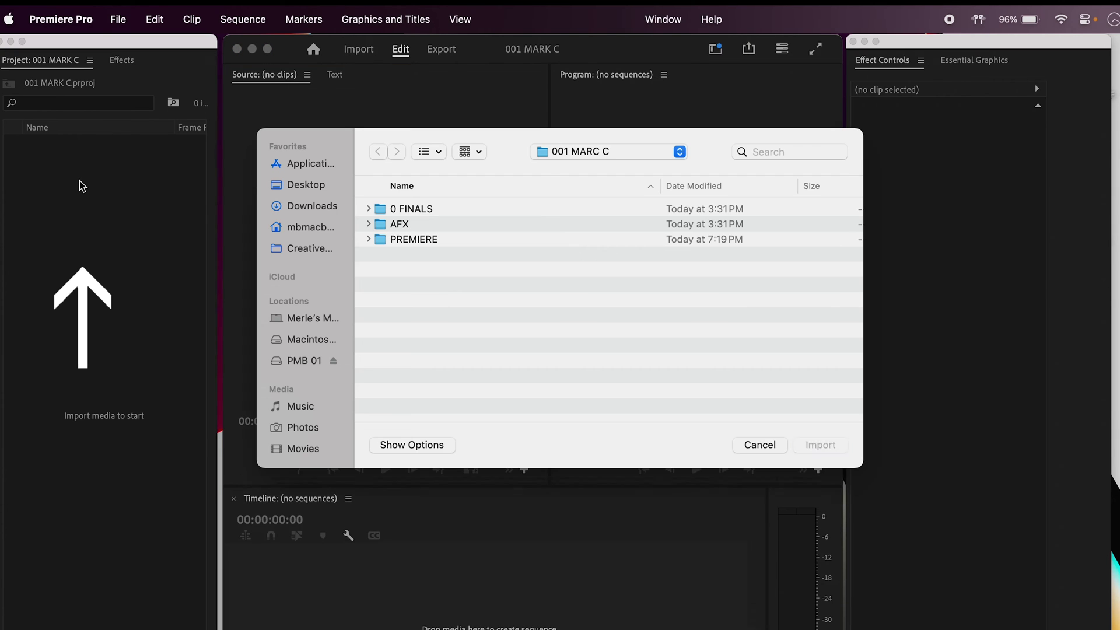
pyautogui.doubleClick(413, 239)
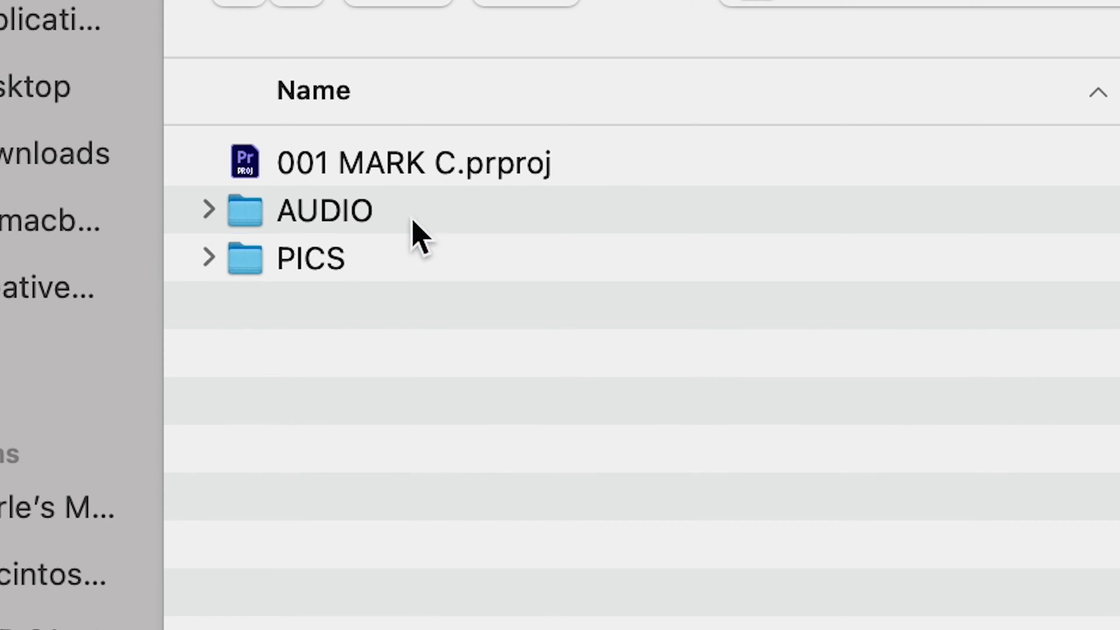
pyautogui.doubleClick(372, 215)
pyautogui.click(392, 165)
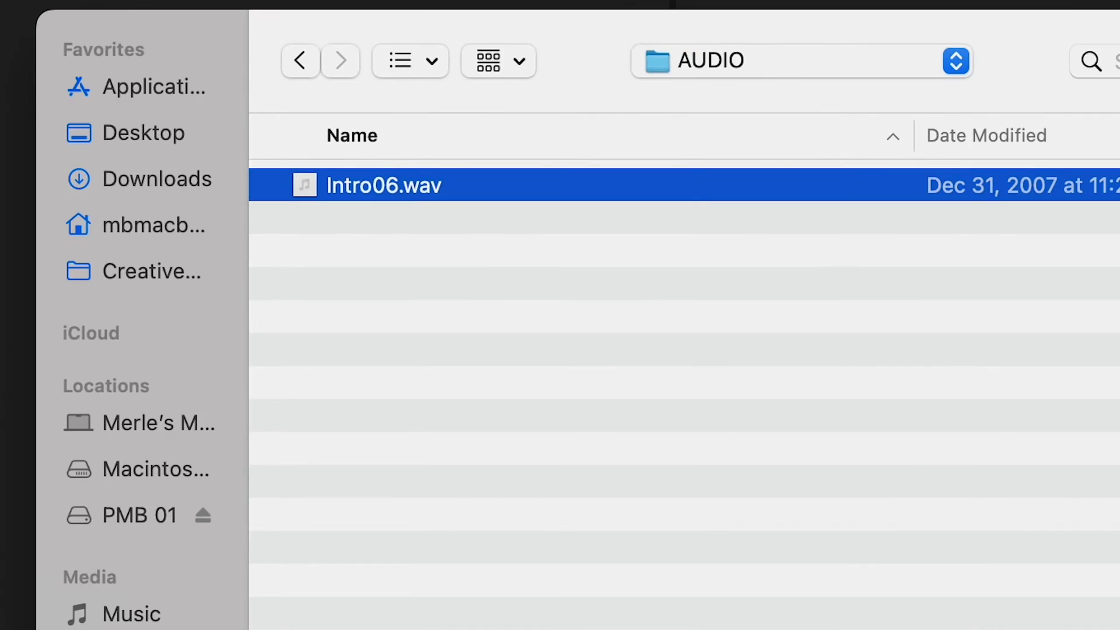
pyautogui.press('Return')
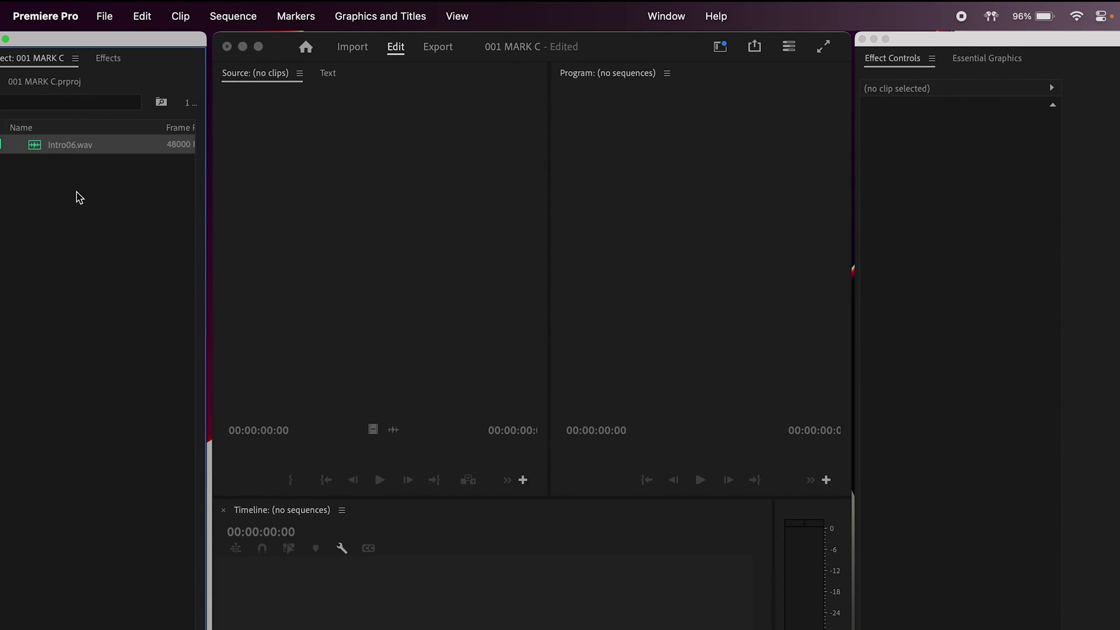
# Import DIYFWMB POD THUMBNAIL.png from PREMIERE > PICS.
pyautogui.doubleClick(76, 198)
pyautogui.click(608, 153)
pyautogui.click(596, 175)
pyautogui.doubleClick(392, 242)
pyautogui.click(462, 211)
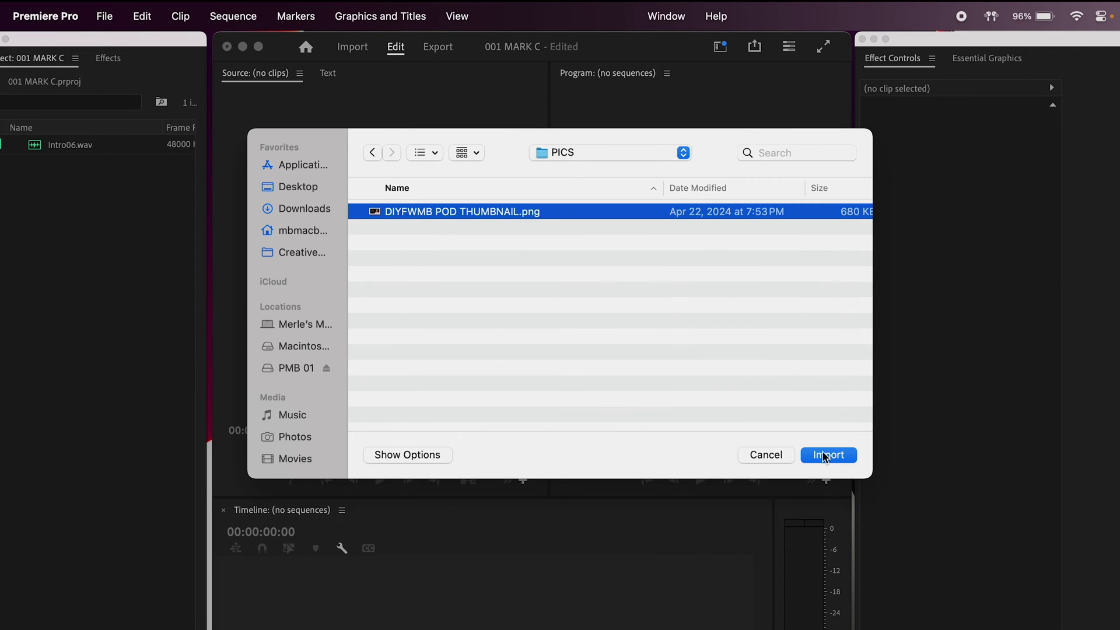
pyautogui.click(828, 454)
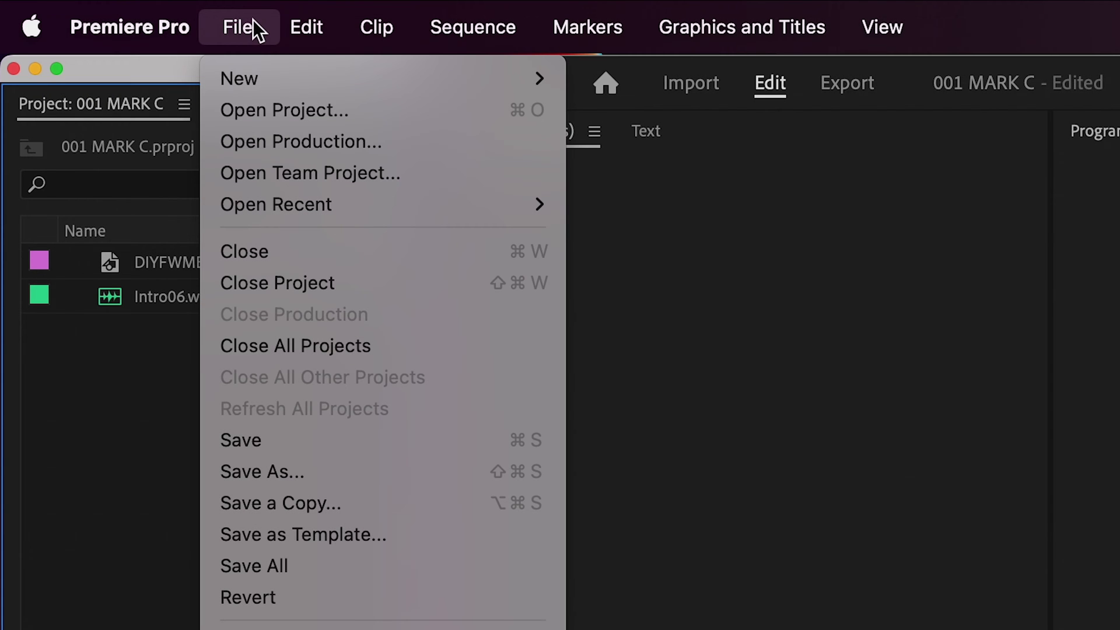
pyautogui.moveTo(381, 79)
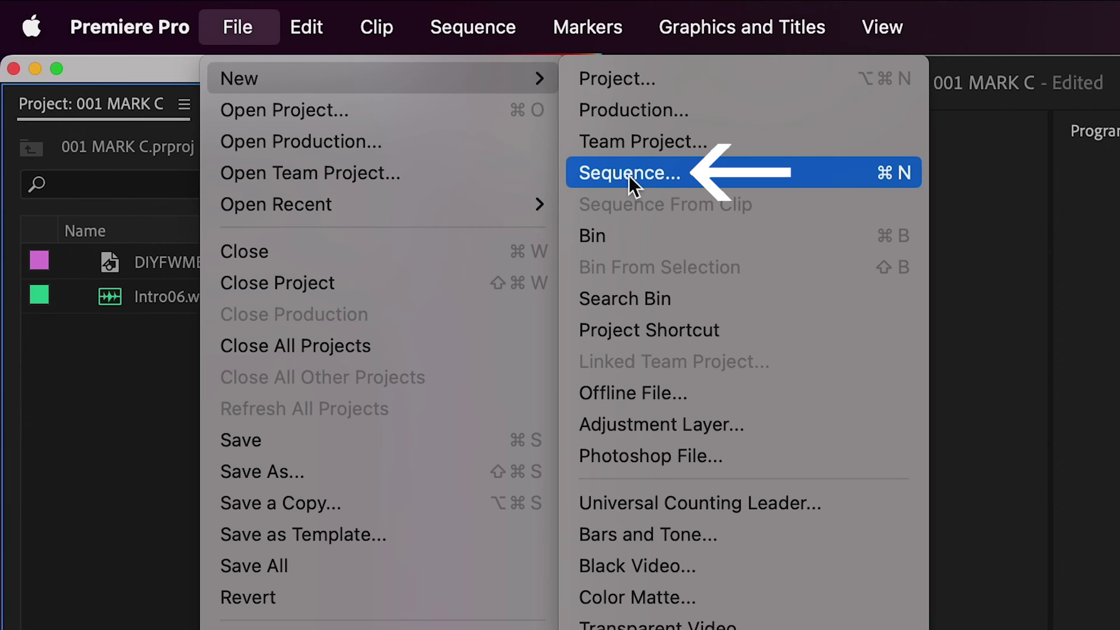
pyautogui.click(630, 175)
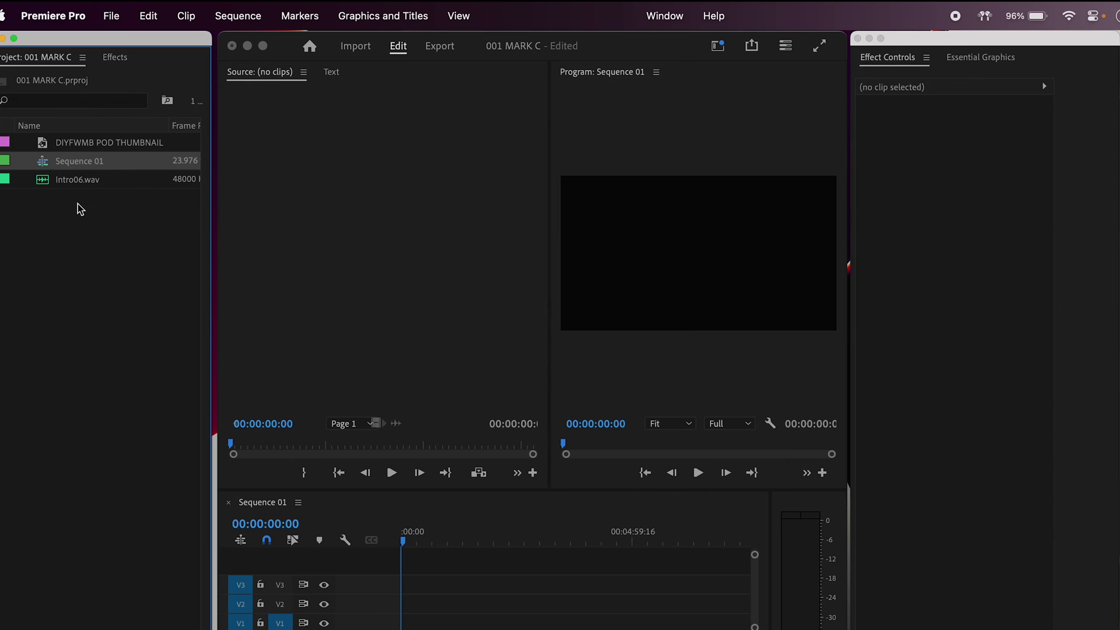
pyautogui.click(79, 161)
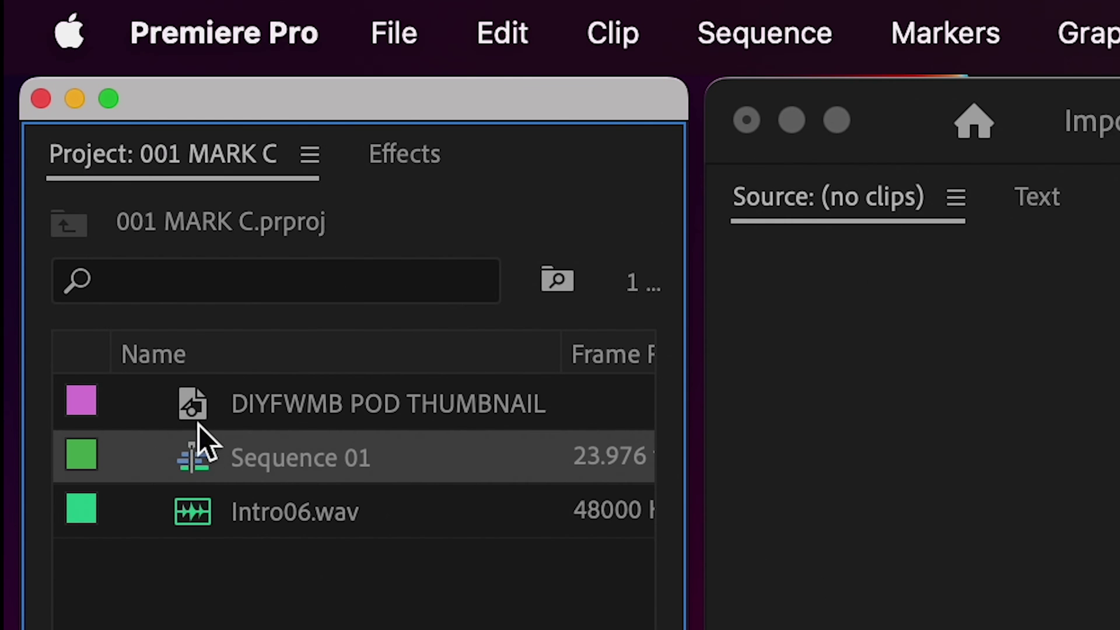
pyautogui.click(79, 161)
pyautogui.write('001 MARK C')
pyautogui.press('Return')
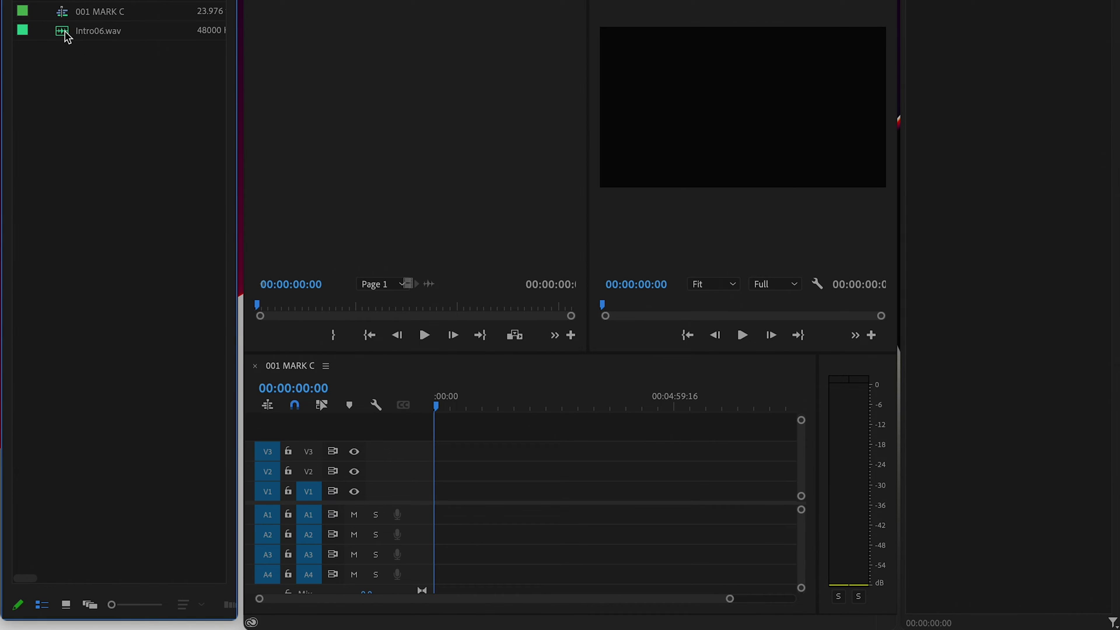
# Place Intro06.wav at the start of track A1 and turn off A1 sync lock.
pyautogui.moveTo(66, 34); pyautogui.dragTo(309, 194)
pyautogui.moveTo(400, 339); pyautogui.dragTo(450, 518)
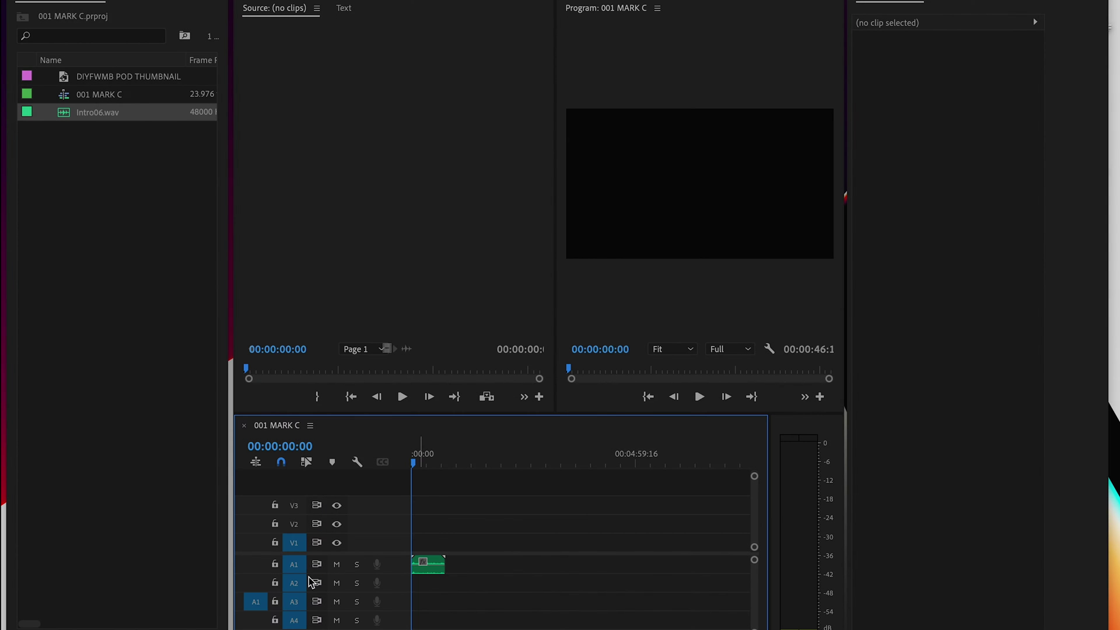
pyautogui.click(316, 565)
# Set an in point at the sequence start and an out point at the clip end, then send the sequence to Media Encoder.
pyautogui.moveTo(299, 573); pyautogui.dragTo(298, 604)
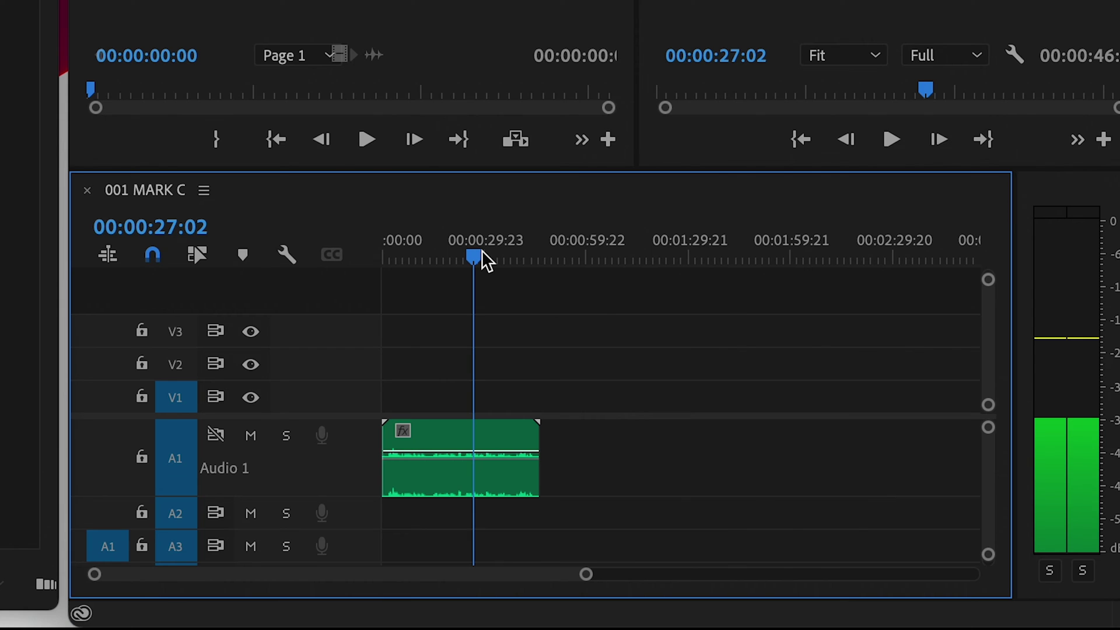
pyautogui.moveTo(475, 259); pyautogui.dragTo(367, 260)
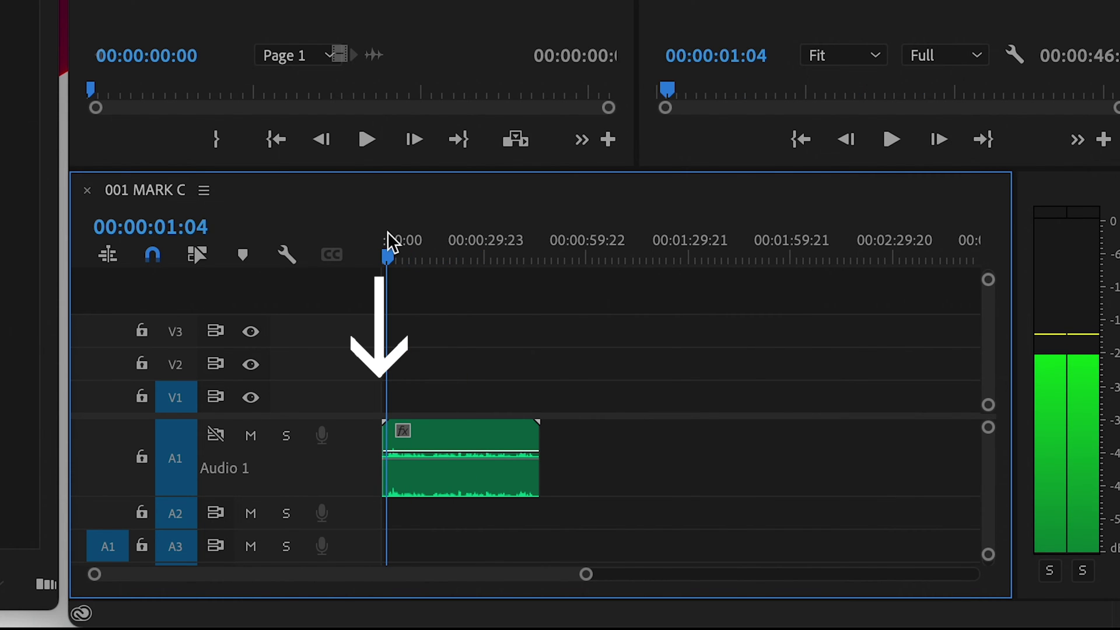
pyautogui.press('i')
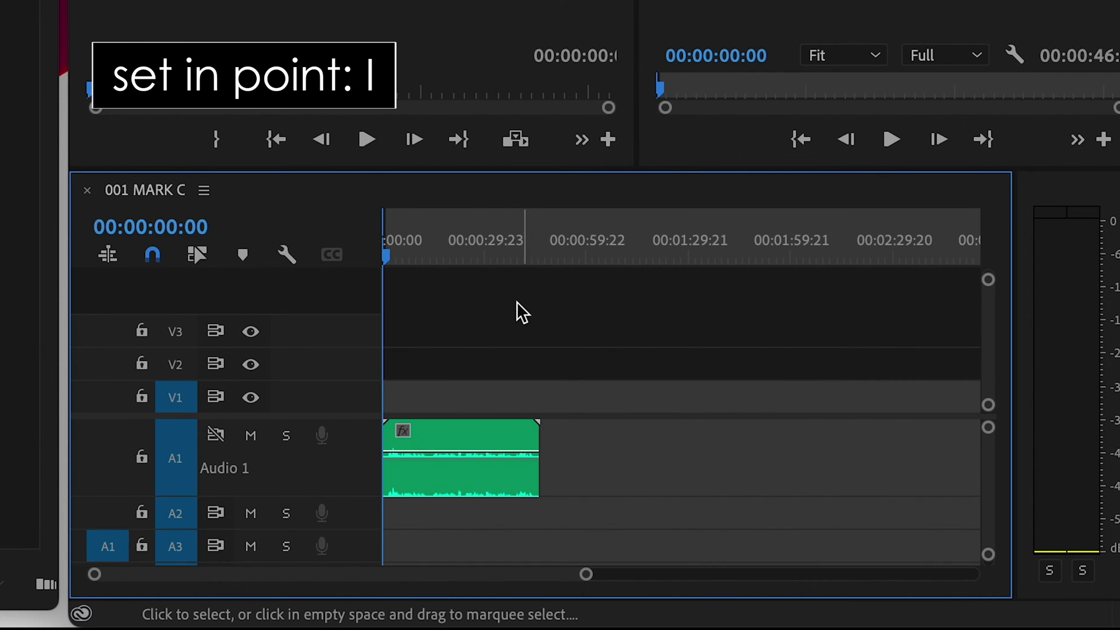
pyautogui.moveTo(389, 257); pyautogui.dragTo(541, 256)
pyautogui.press('o')
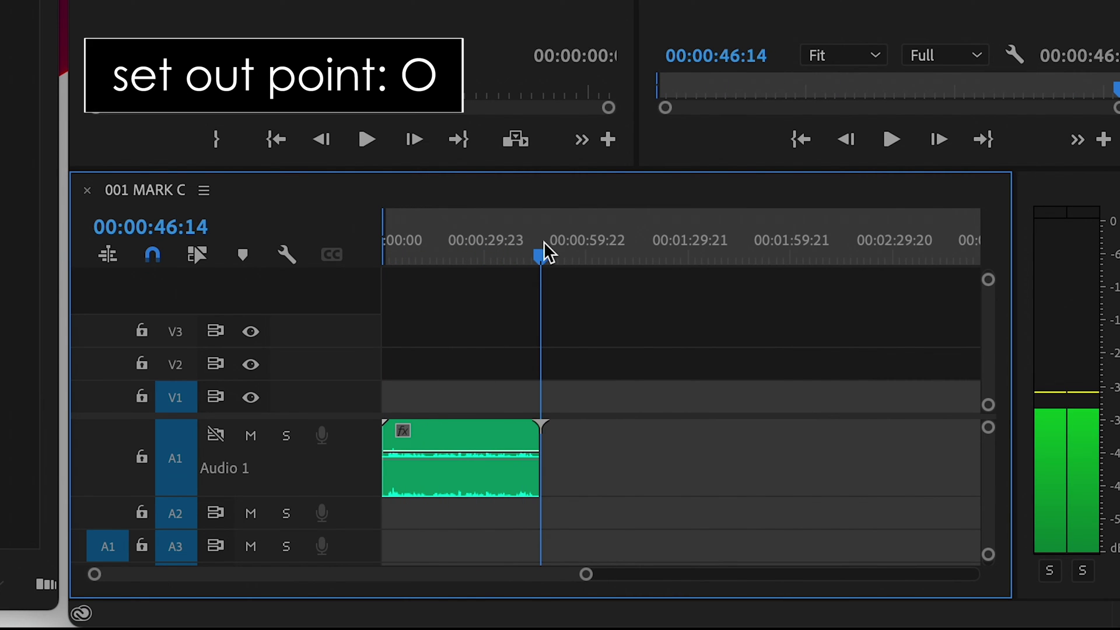
pyautogui.press('o')
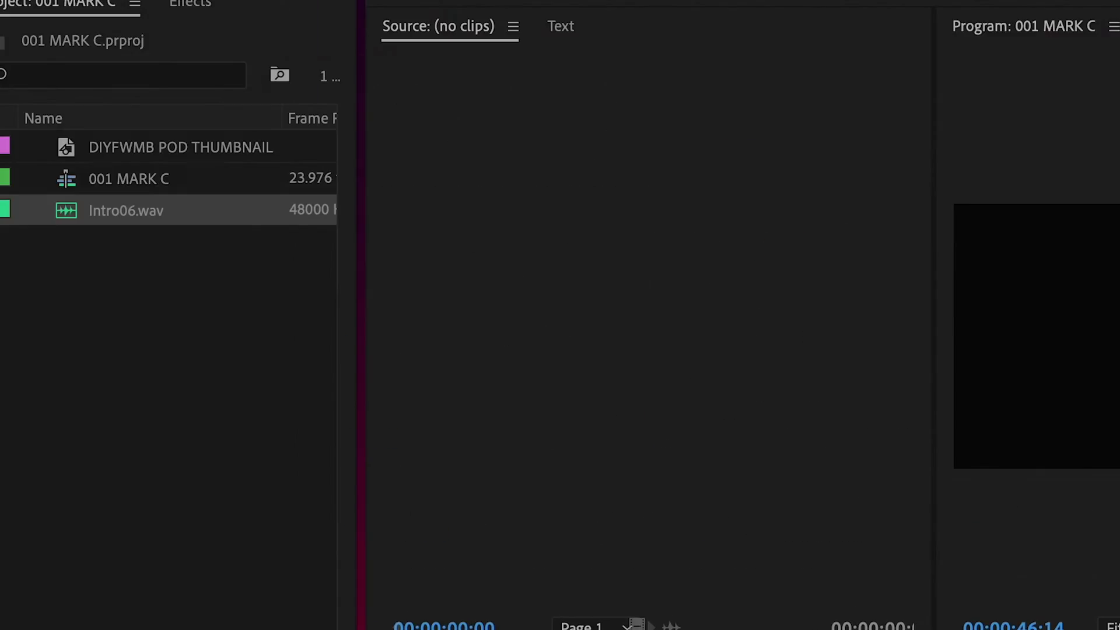
pyautogui.moveTo(358, 409)
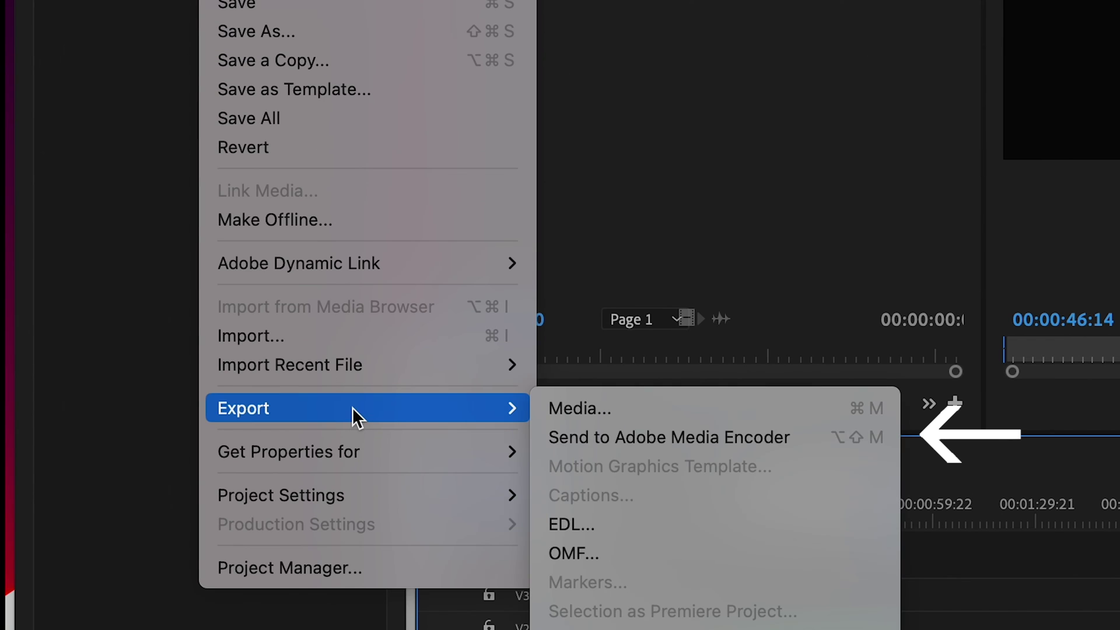
pyautogui.click(669, 436)
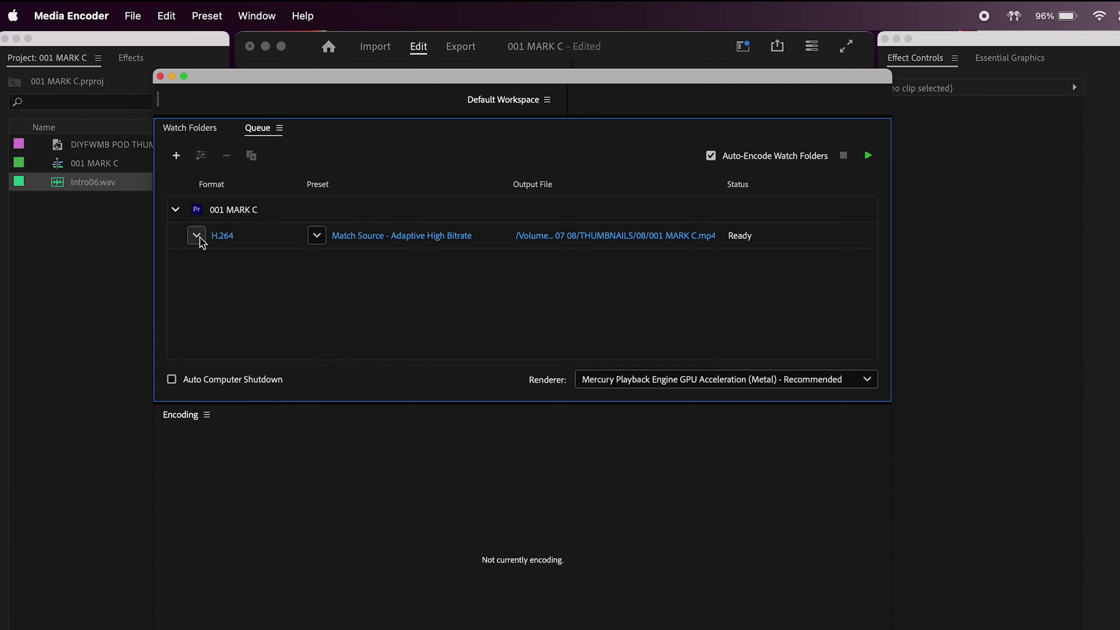
# Encode as Waveform Audio into Desktop > 001 MARC C > AFX, then return to Premiere.
pyautogui.click(197, 235)
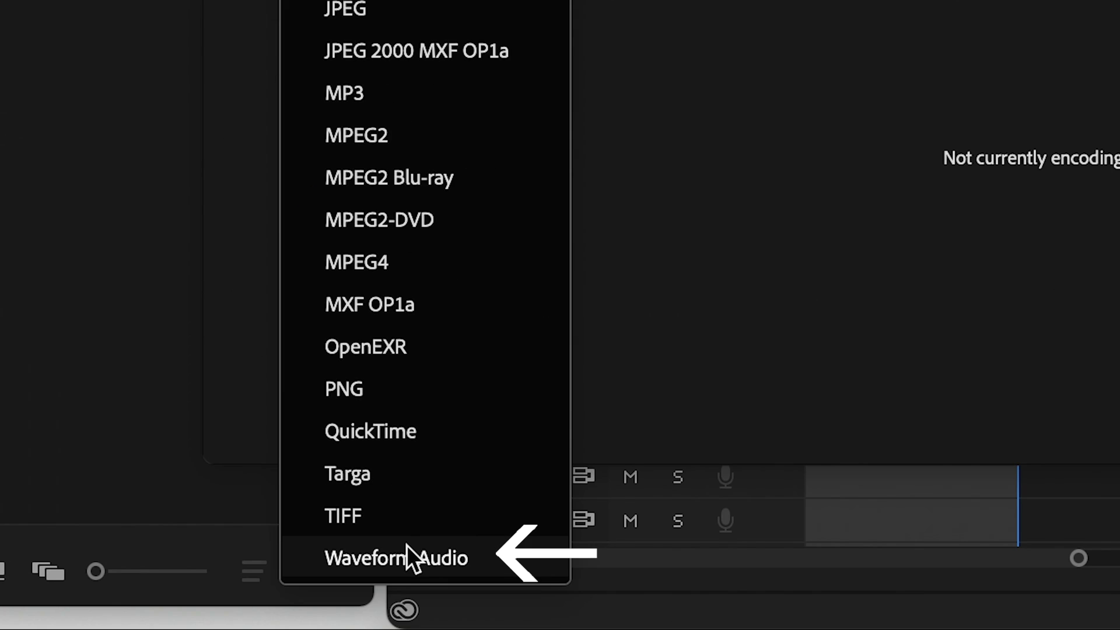
pyautogui.click(407, 557)
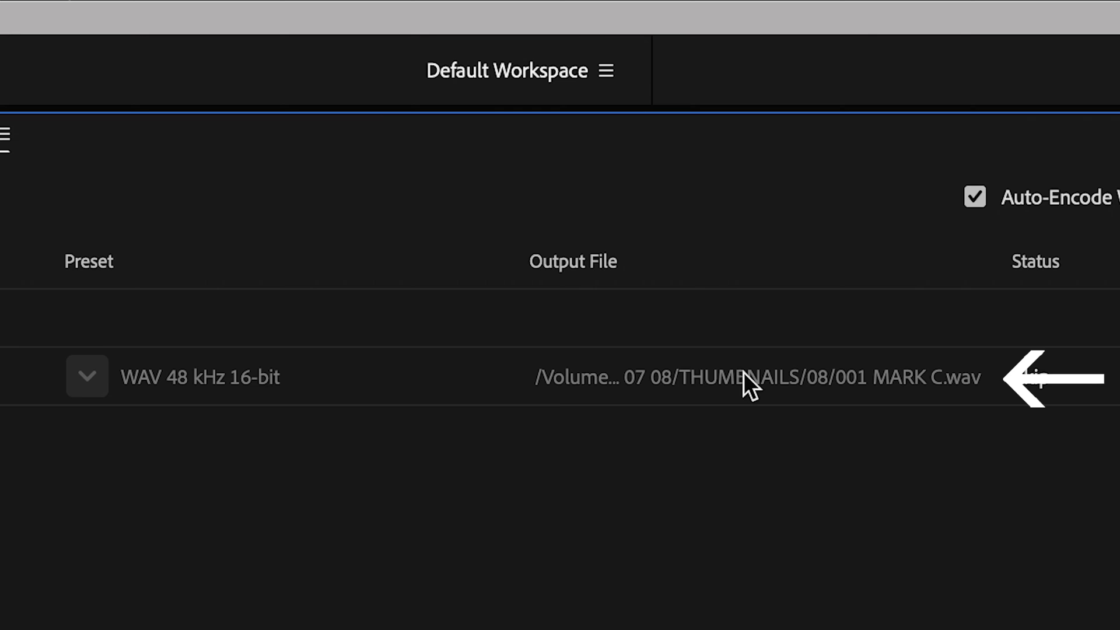
pyautogui.click(743, 382)
pyautogui.click(116, 254)
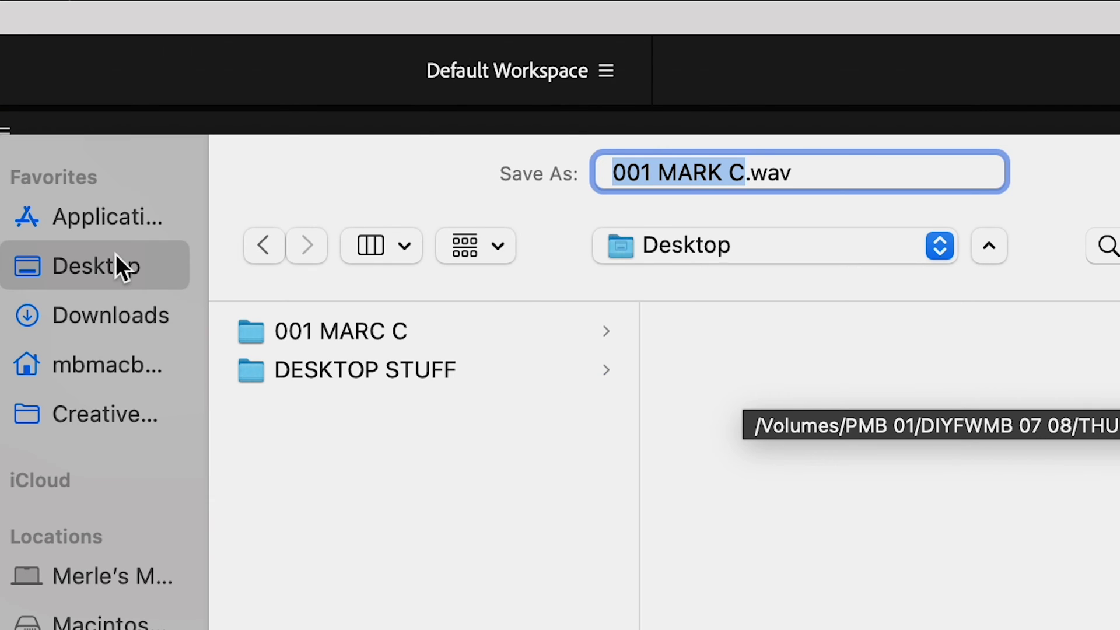
pyautogui.click(352, 331)
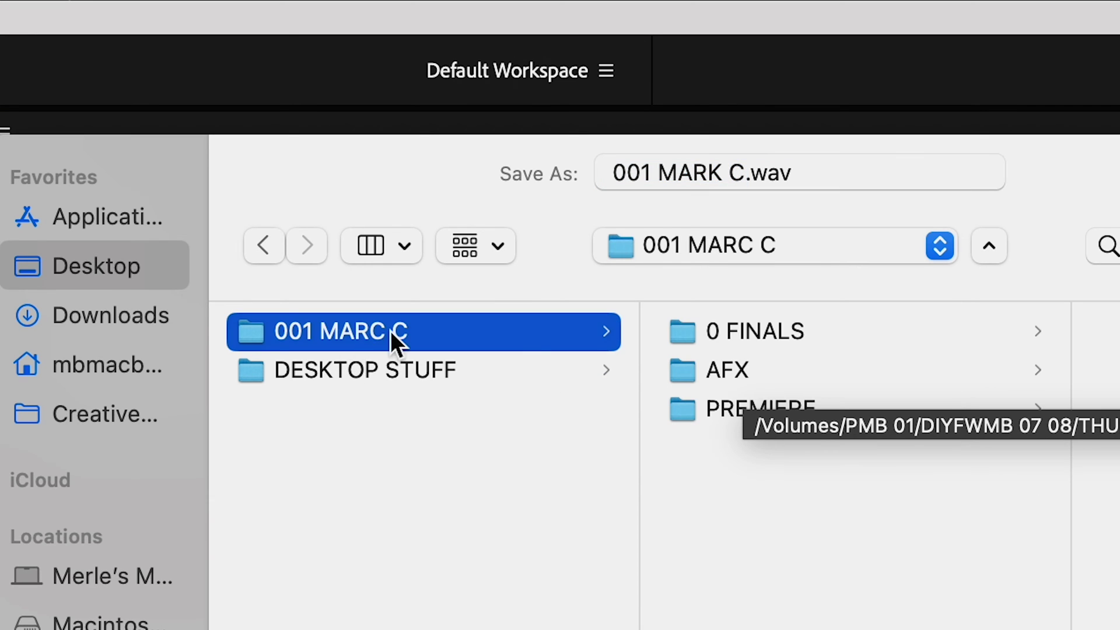
pyautogui.click(723, 365)
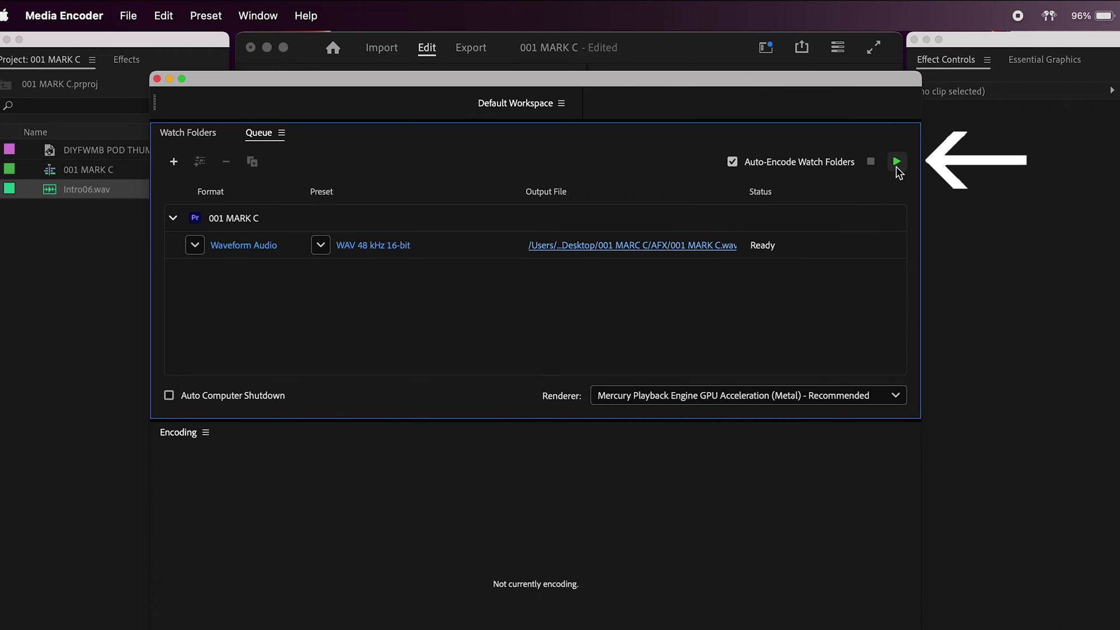
pyautogui.click(896, 163)
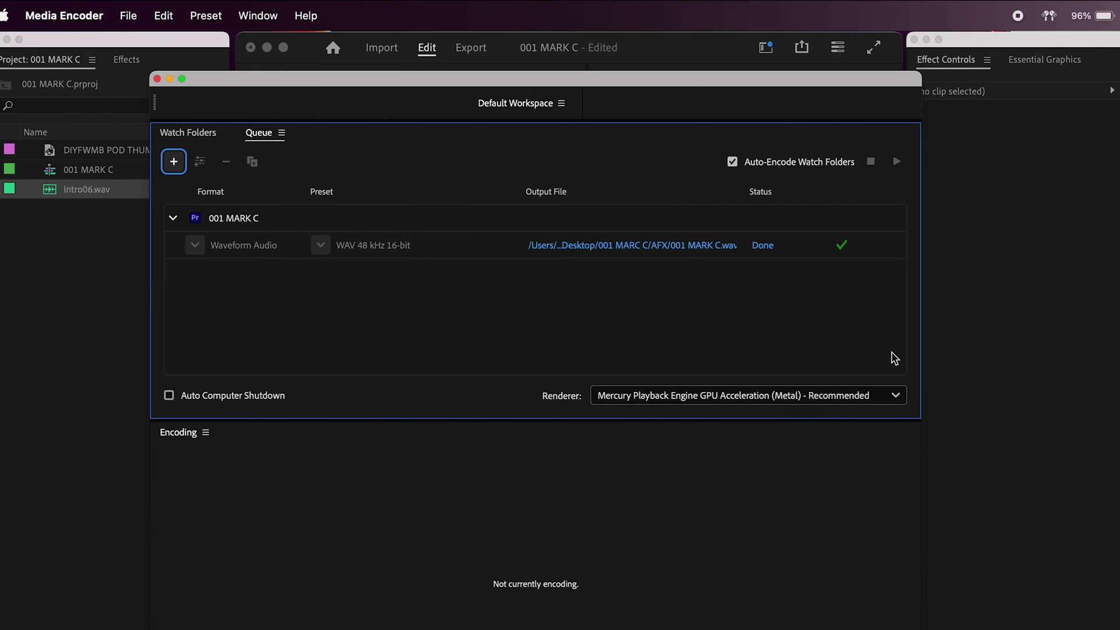
pyautogui.press('super+Tab')
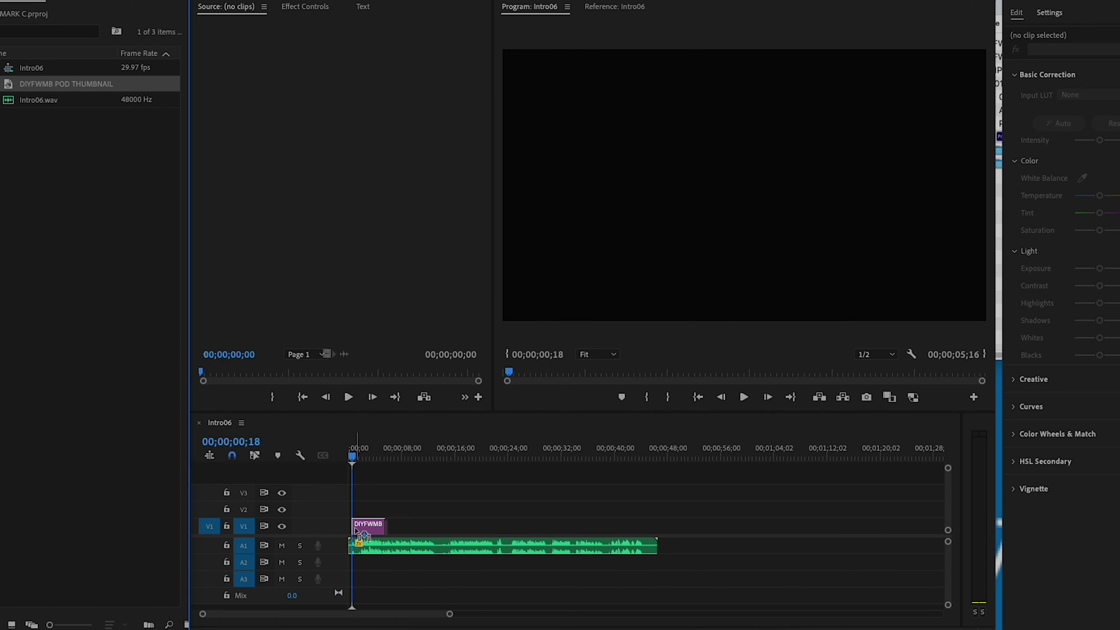
# Put DIYFWMB POD THUMBNAIL on V1, scale it up to fill the frame, and widen the Project panel.
pyautogui.moveTo(314, 339)
pyautogui.mouseDown()
pyautogui.moveTo(368, 526)
pyautogui.moveTo(658, 525)
pyautogui.mouseUp()
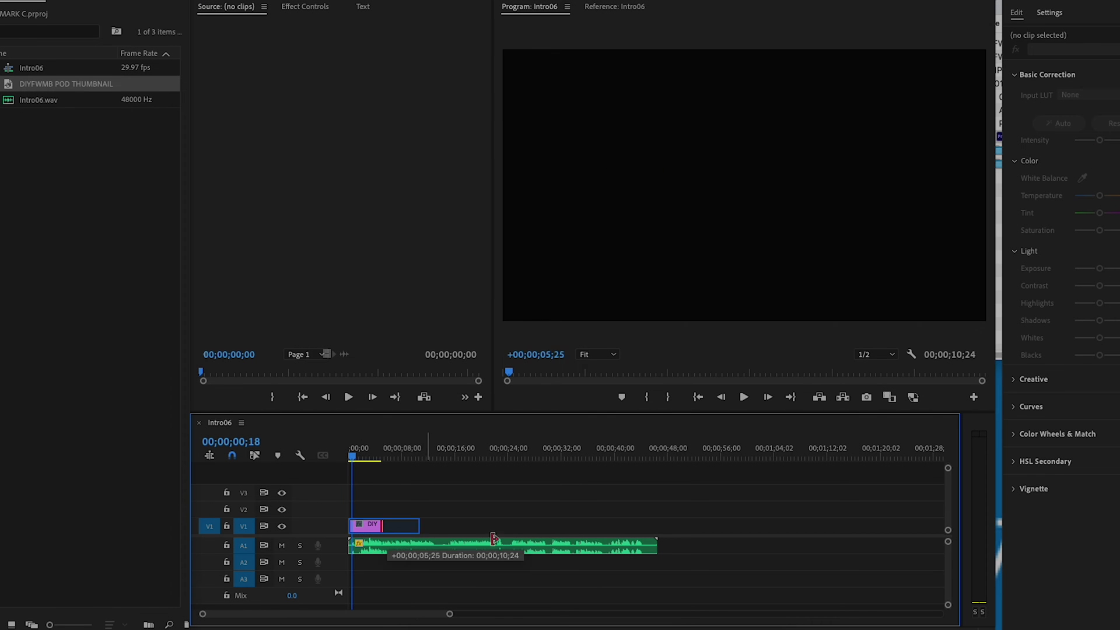
pyautogui.click(600, 525)
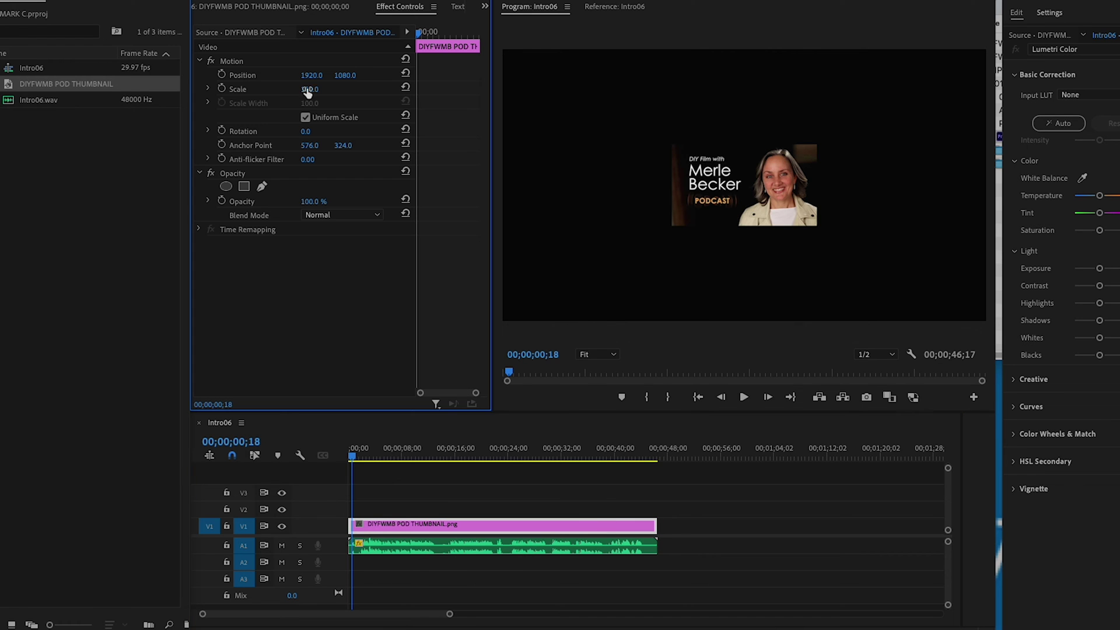
pyautogui.moveTo(310, 88); pyautogui.dragTo(368, 88)
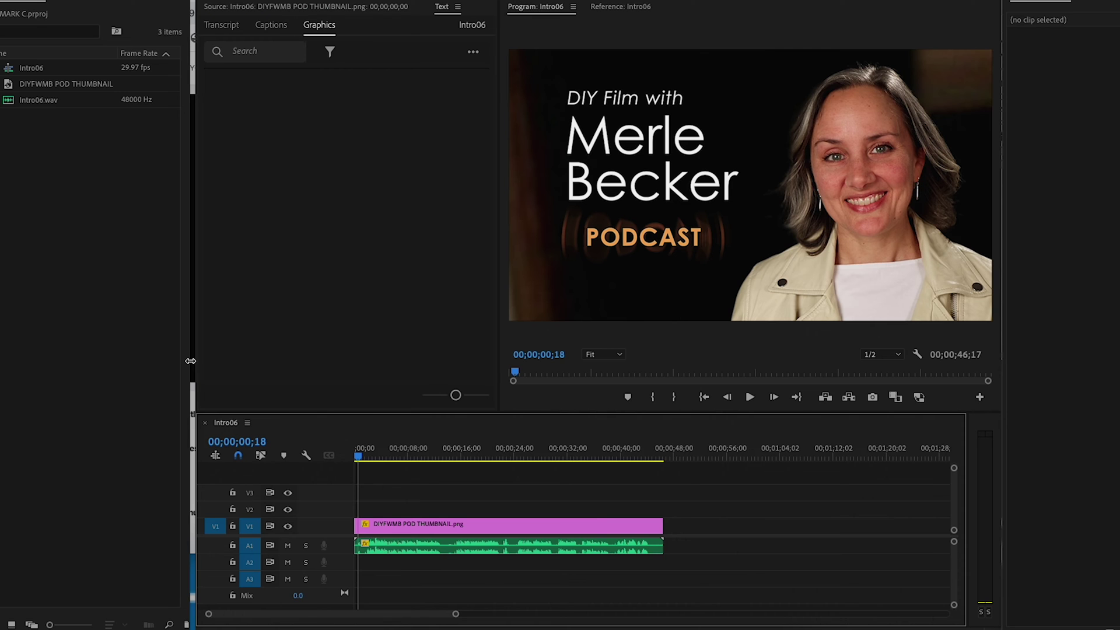
pyautogui.moveTo(191, 361); pyautogui.dragTo(346, 386)
pyautogui.moveTo(190, 362); pyautogui.dragTo(341, 405)
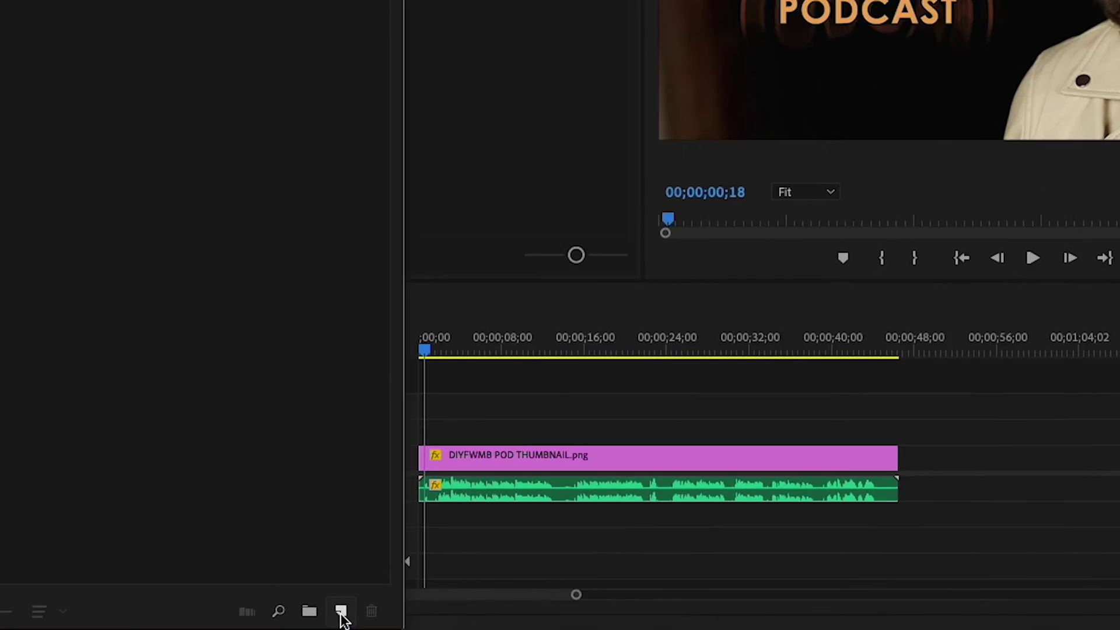
# Create a new adjustment layer with the 4K settings.
pyautogui.click(305, 624)
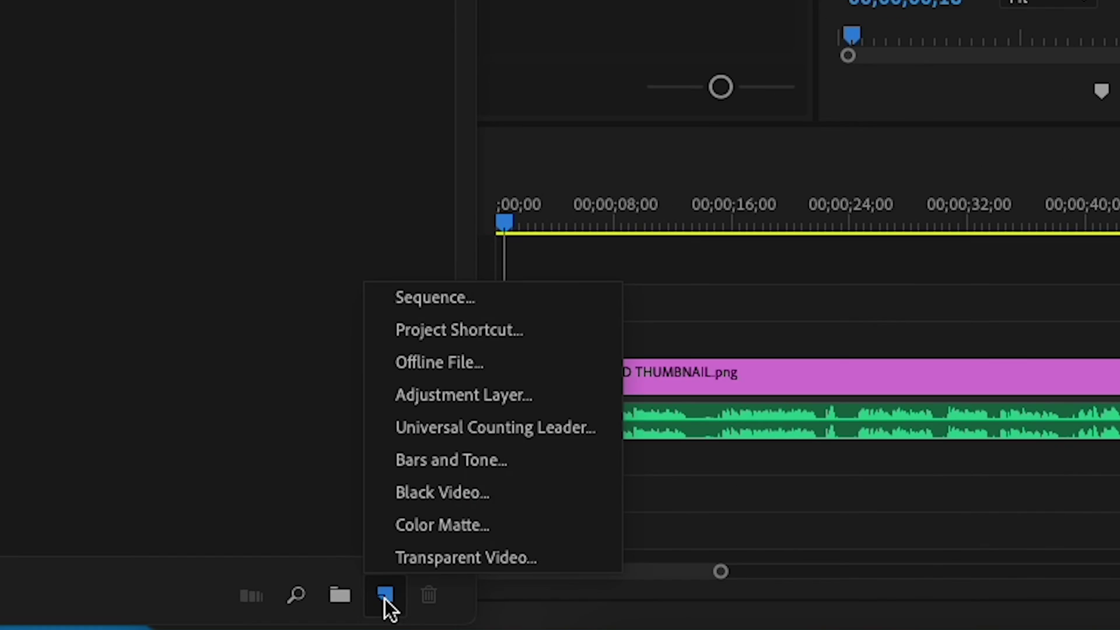
pyautogui.click(403, 395)
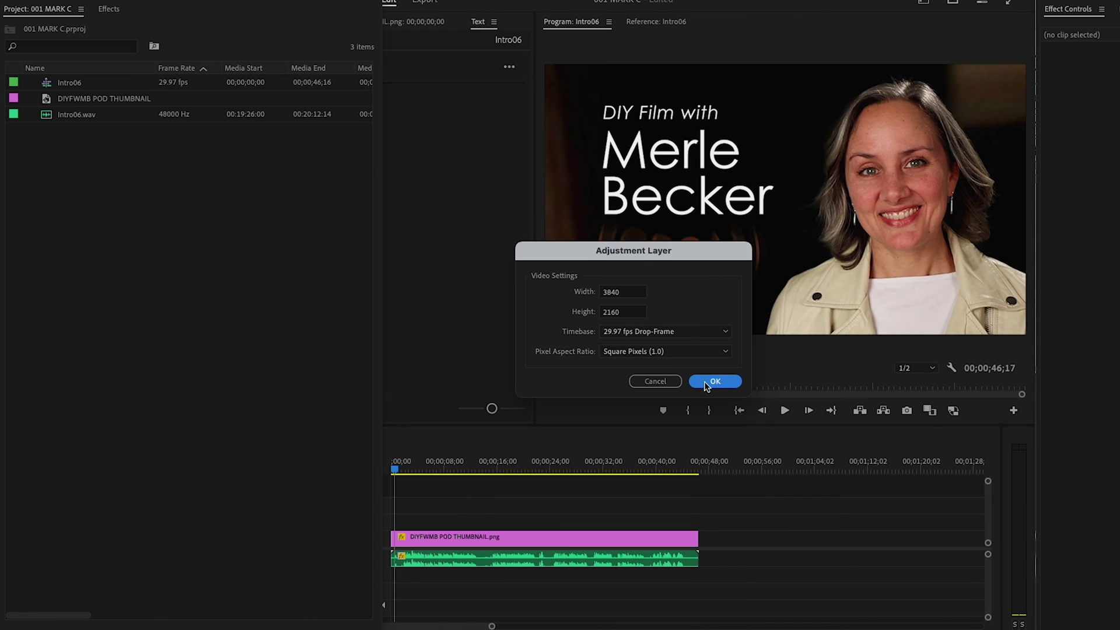
pyautogui.click(644, 383)
# Place the adjustment layer on V2, stretched to the thumbnail's end, and bring up its context menu.
pyautogui.moveTo(381, 179); pyautogui.dragTo(229, 179)
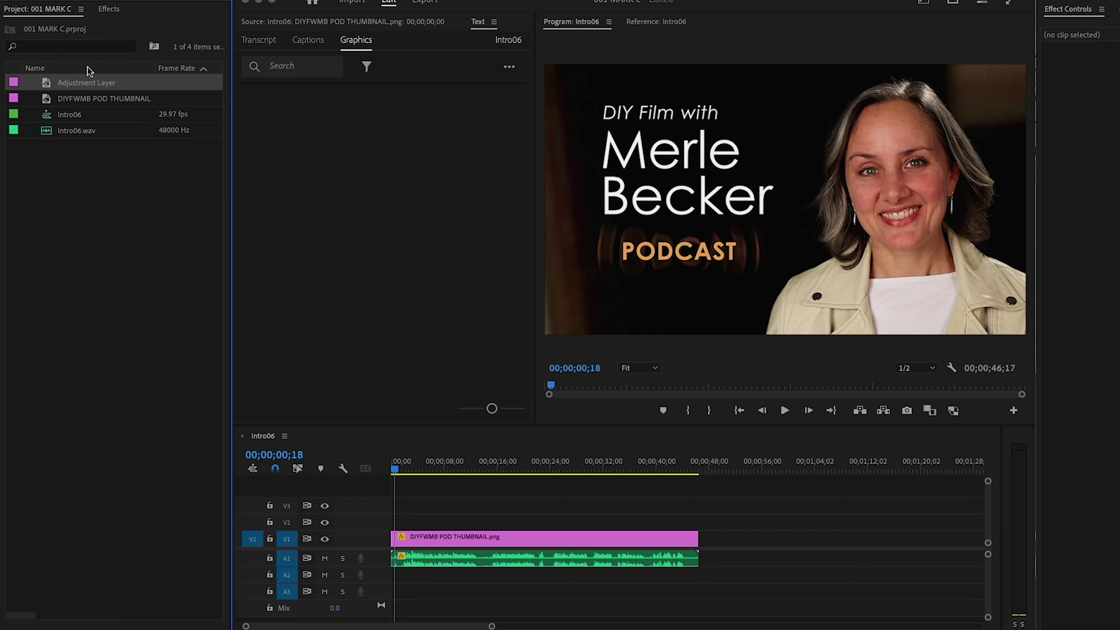
pyautogui.moveTo(84, 82); pyautogui.dragTo(407, 522)
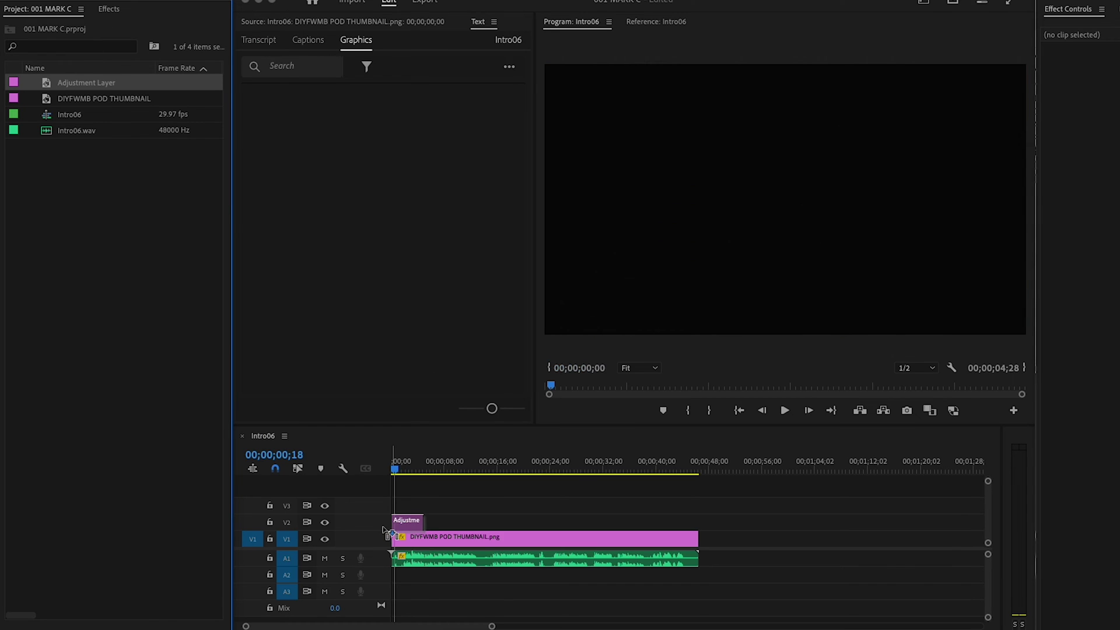
pyautogui.moveTo(430, 522); pyautogui.dragTo(698, 525)
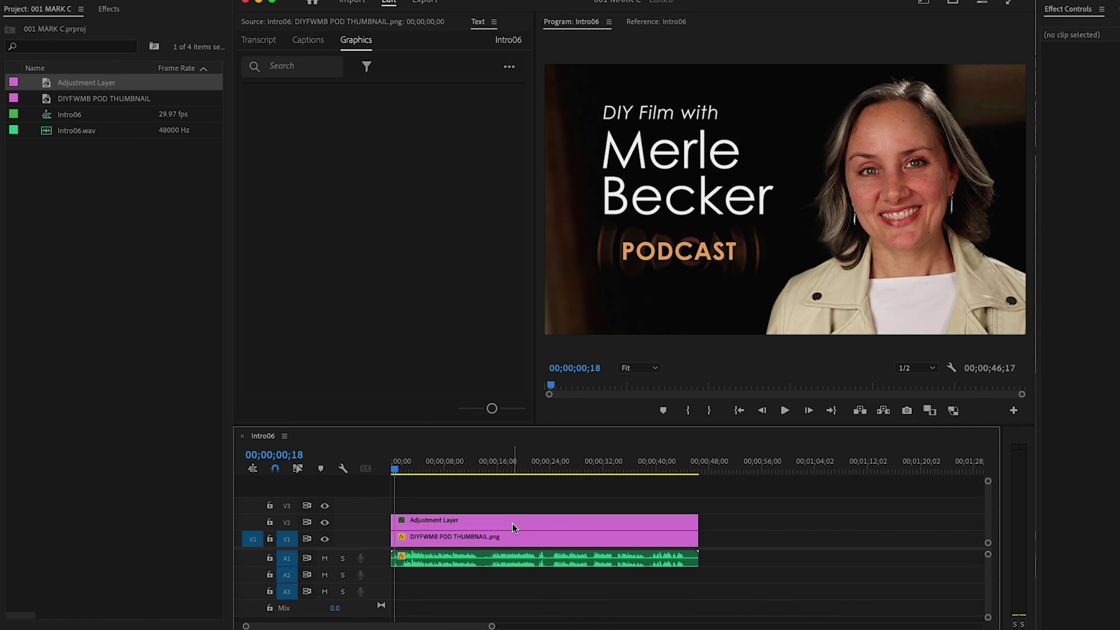
pyautogui.click(513, 524)
pyautogui.rightClick(511, 523)
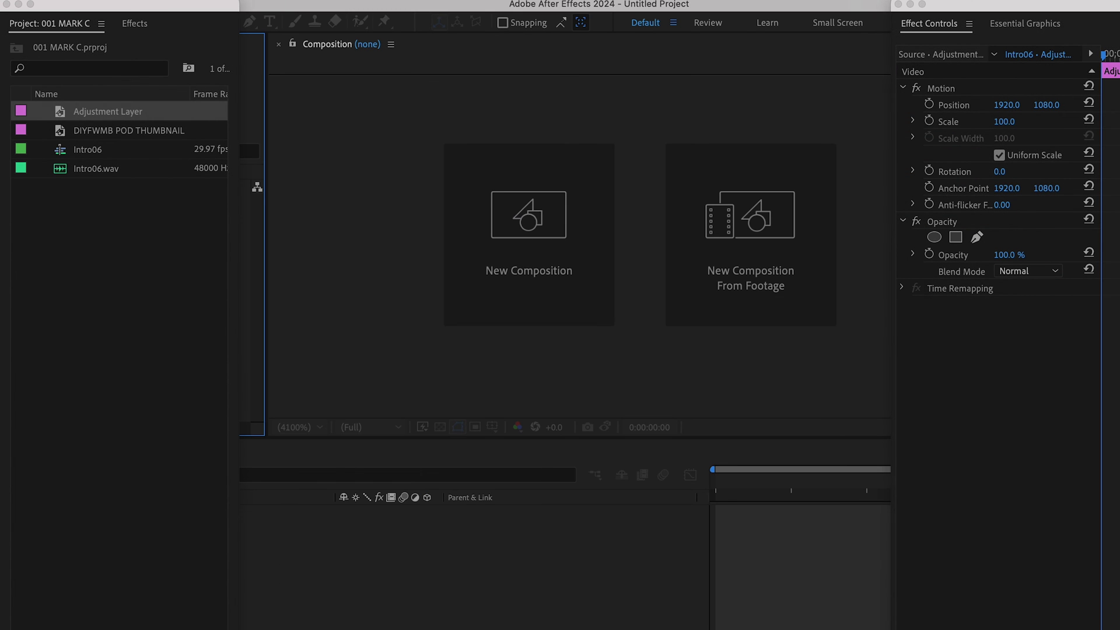
# Save the untitled After Effects project as 001 MARK C in the AFX folder.
pyautogui.press('super+s')
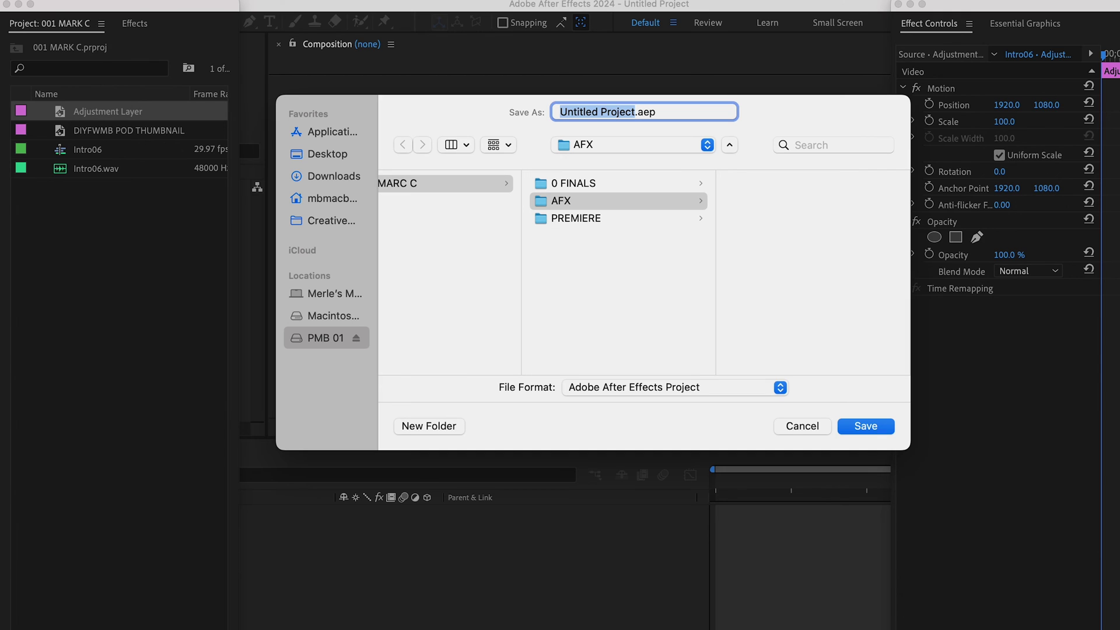
pyautogui.write('001 ')
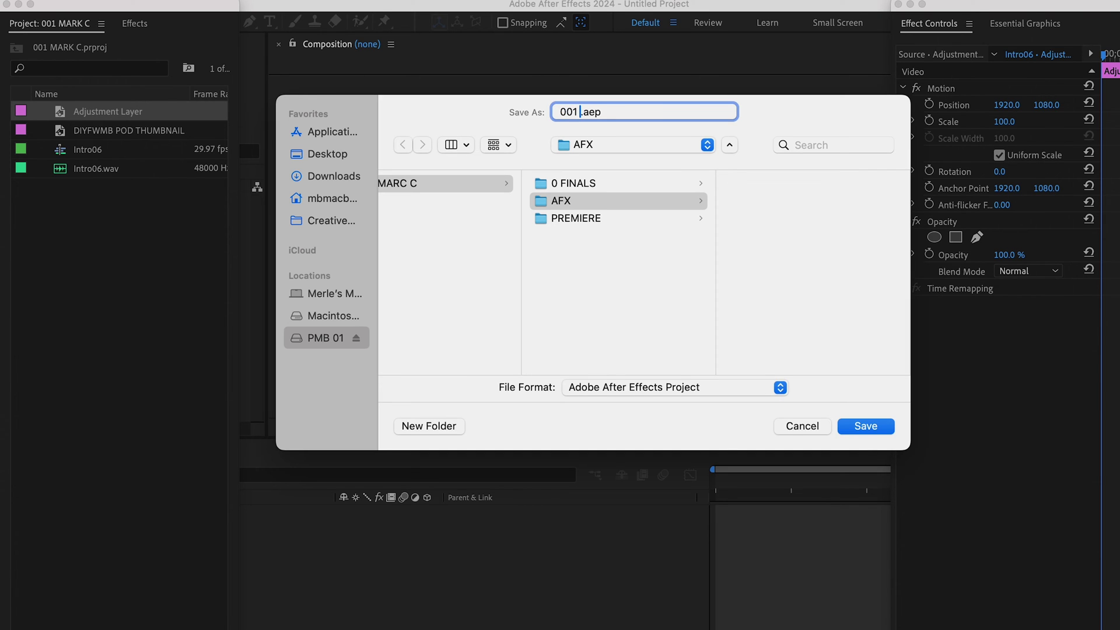
pyautogui.write('MARK C')
pyautogui.click(647, 207)
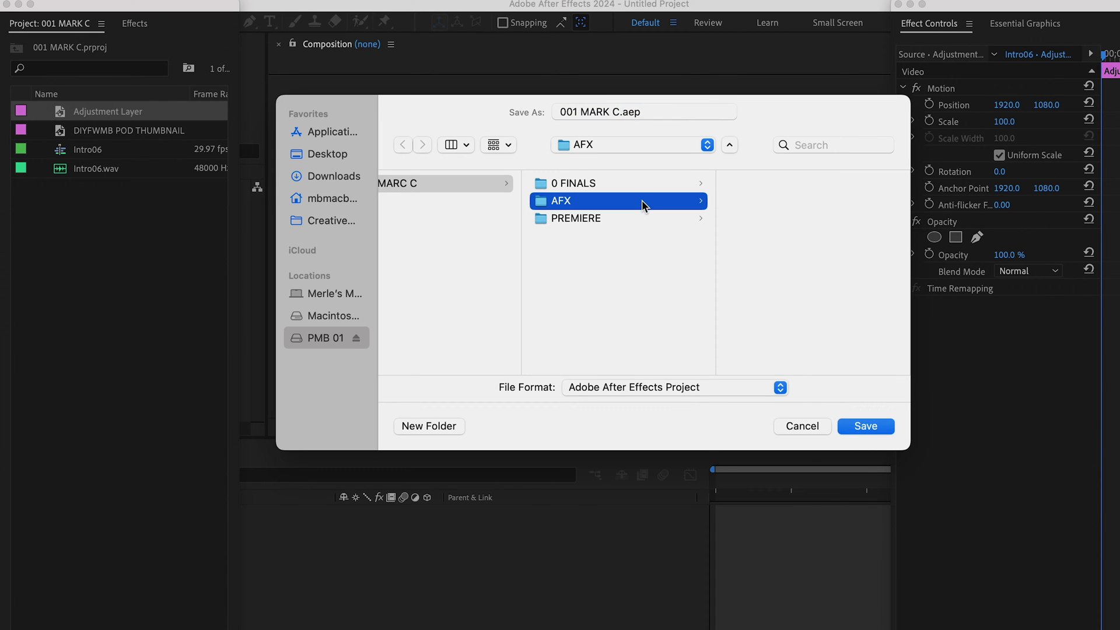
pyautogui.click(866, 427)
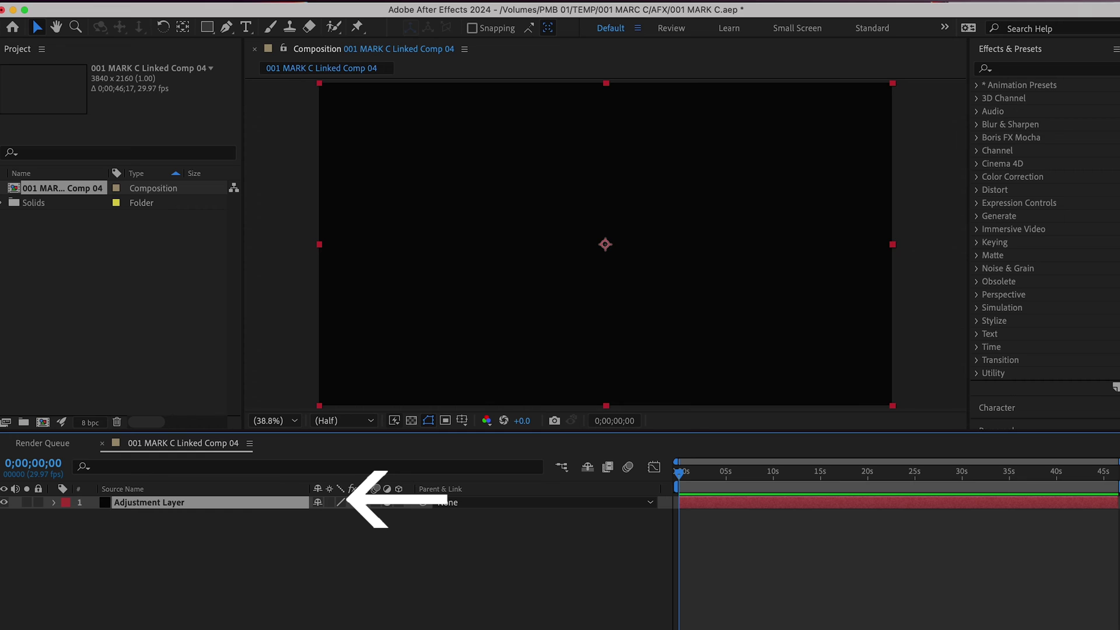
# Delete the Adjustment Layer from the linked comp.
pyautogui.click(96, 251)
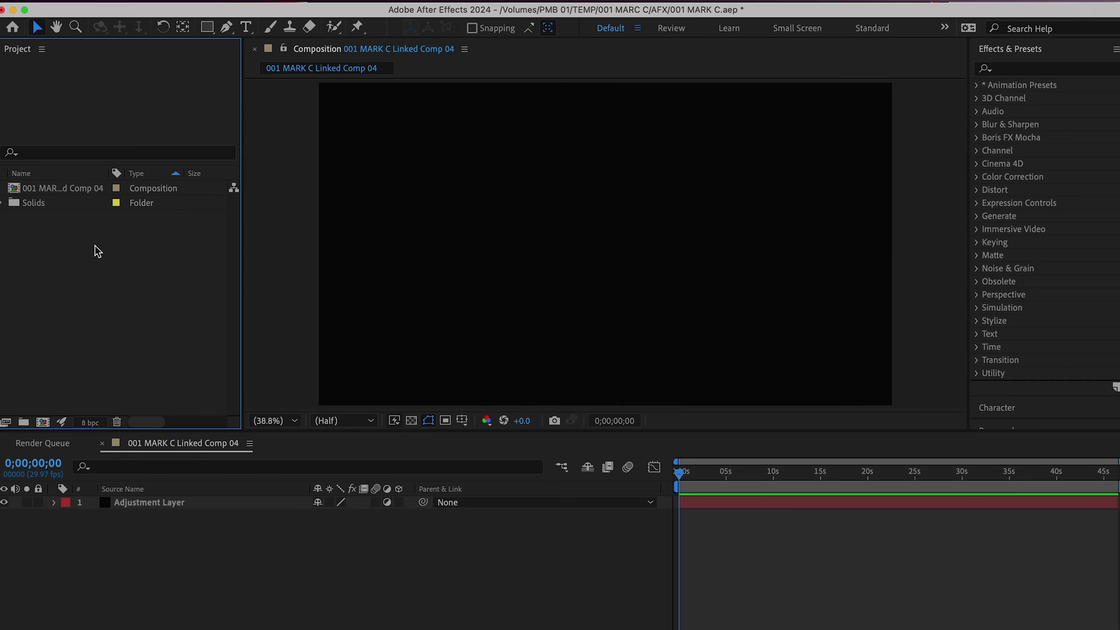
pyautogui.click(175, 503)
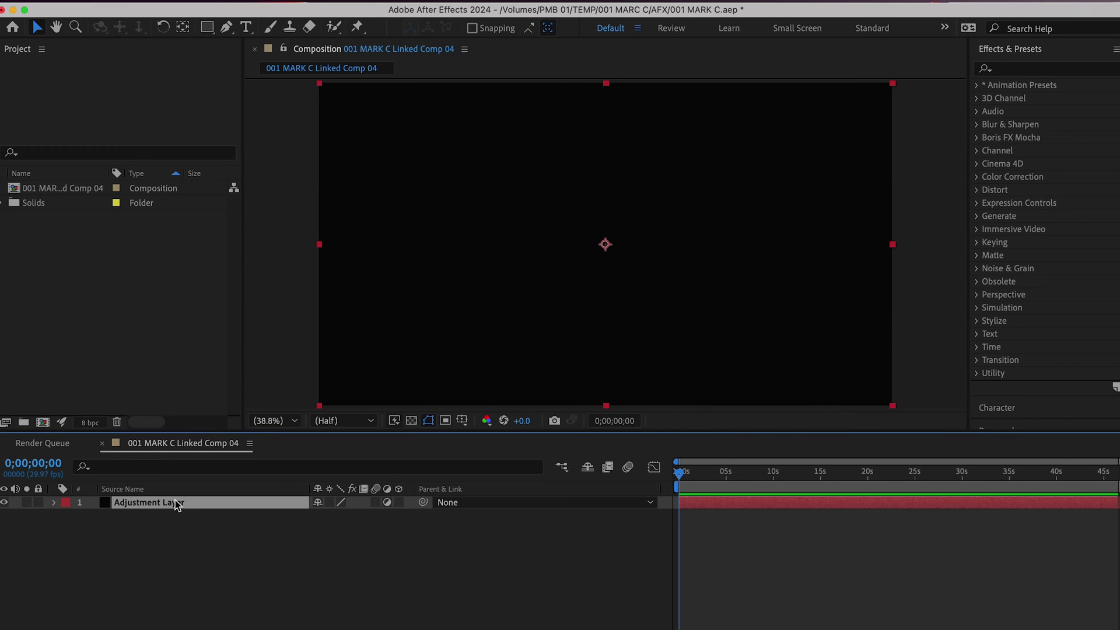
pyautogui.press('Delete')
# Add a new black solid layer at the 3840×2160 comp size.
pyautogui.click(154, 251)
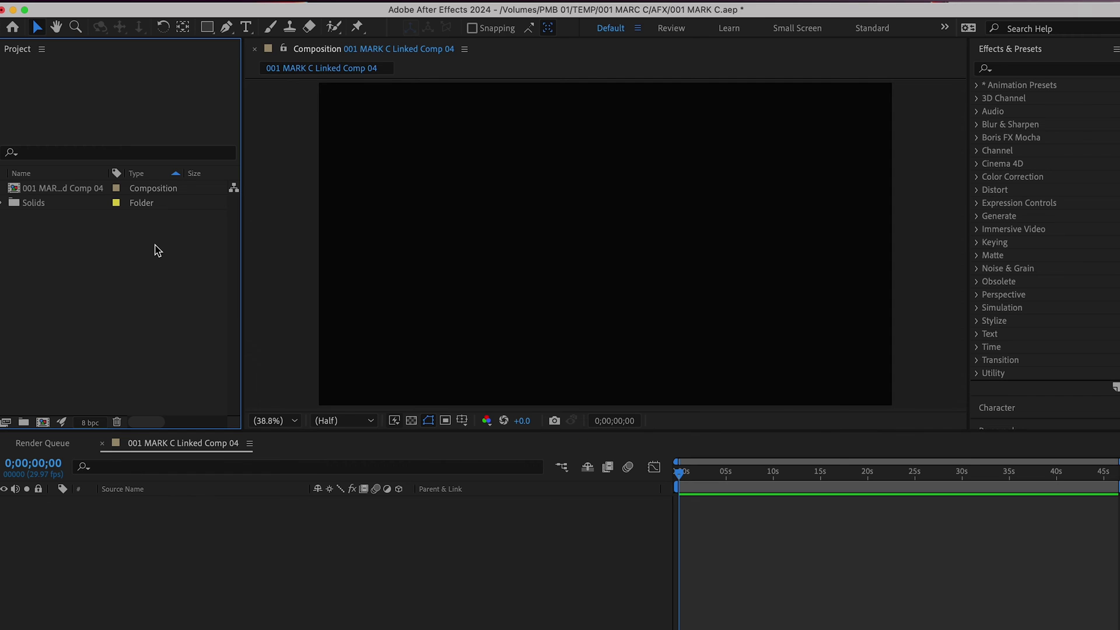
pyautogui.click(332, 554)
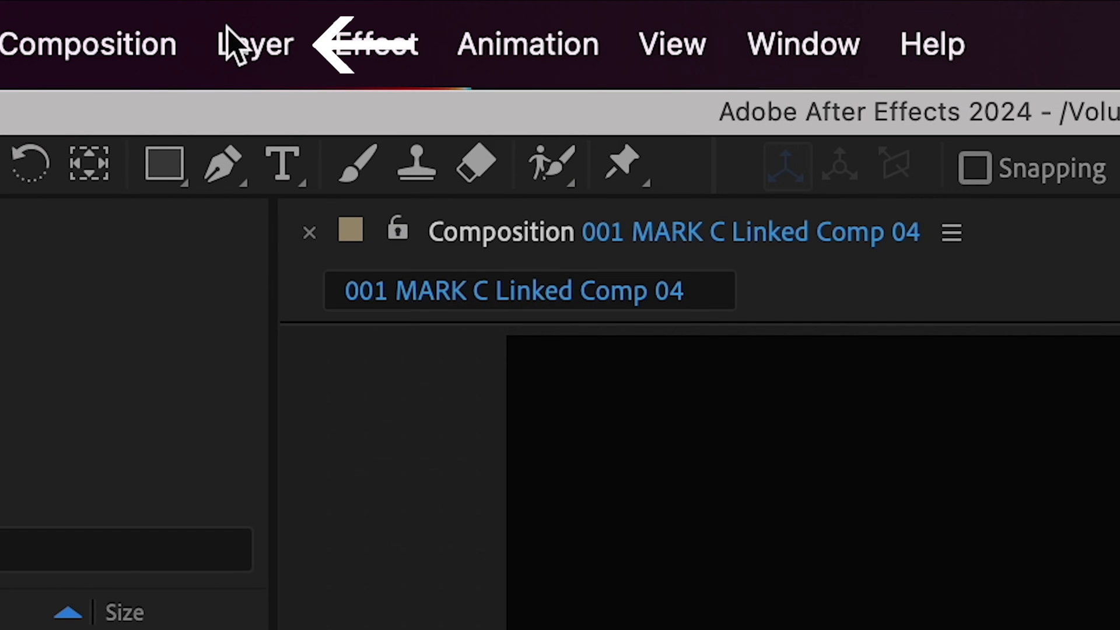
pyautogui.click(235, 44)
pyautogui.moveTo(253, 129)
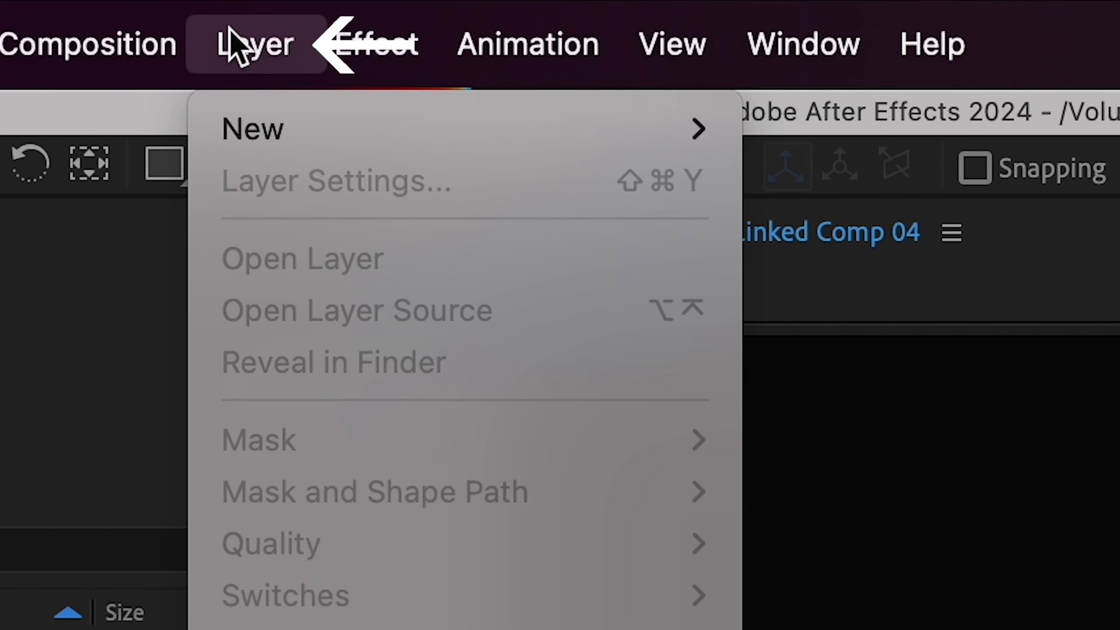
pyautogui.click(880, 195)
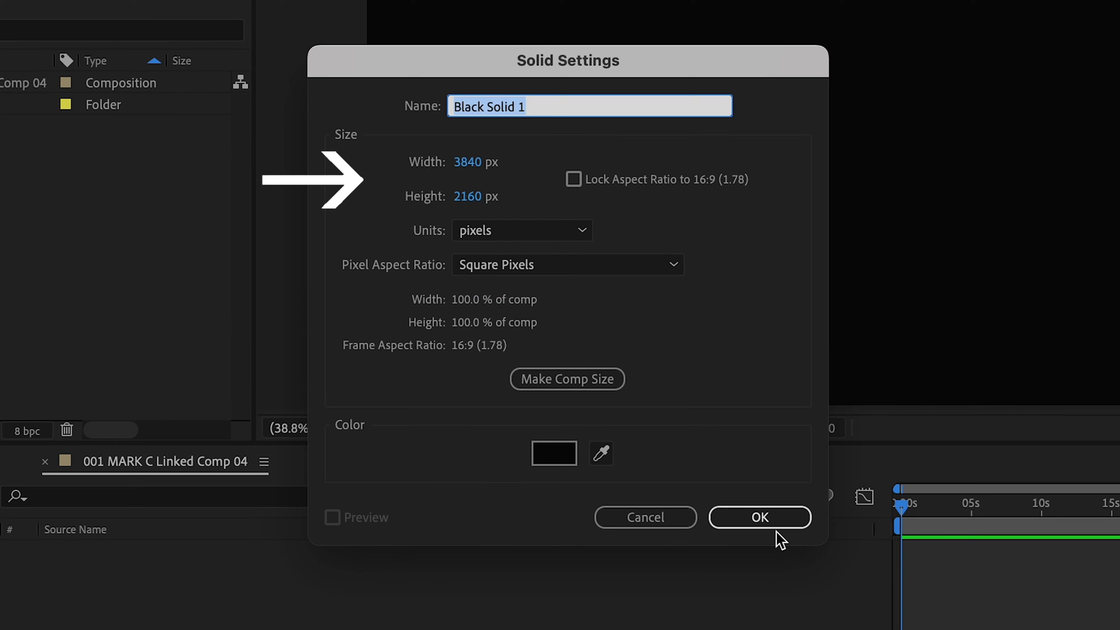
pyautogui.click(760, 518)
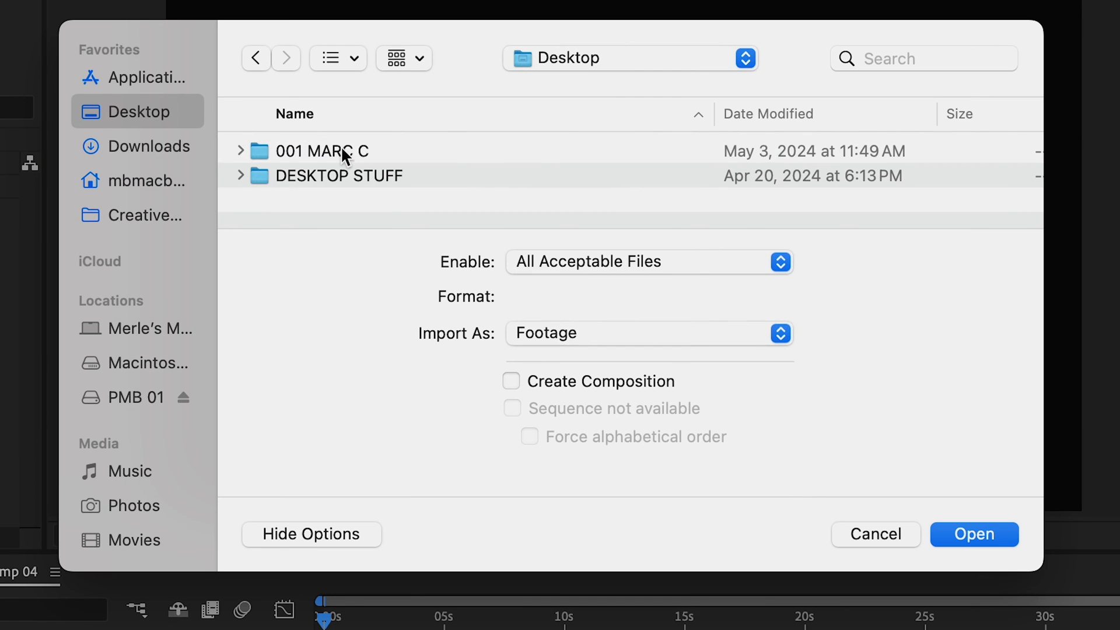
# Import Intro06.wav from the 001 MARC C/AFX folder into After Effects.
pyautogui.click(340, 149)
pyautogui.doubleClick(340, 148)
pyautogui.doubleClick(310, 174)
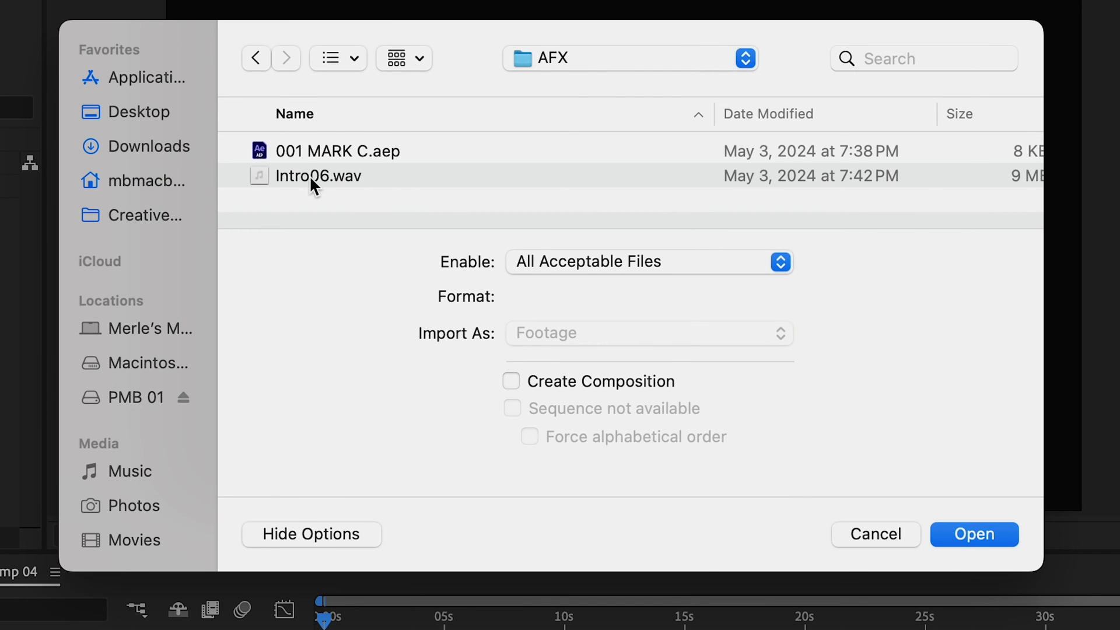
pyautogui.click(368, 175)
pyautogui.click(964, 534)
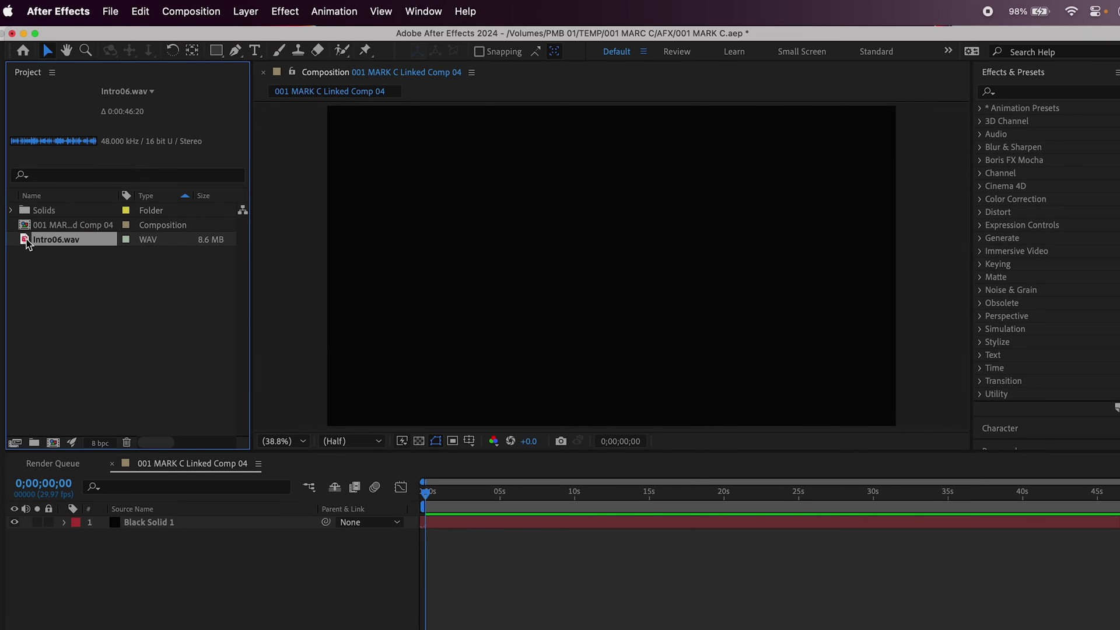
# Add Intro06.wav to the comp as a layer and expand its audio waveform.
pyautogui.moveTo(395, 470); pyautogui.dragTo(421, 526)
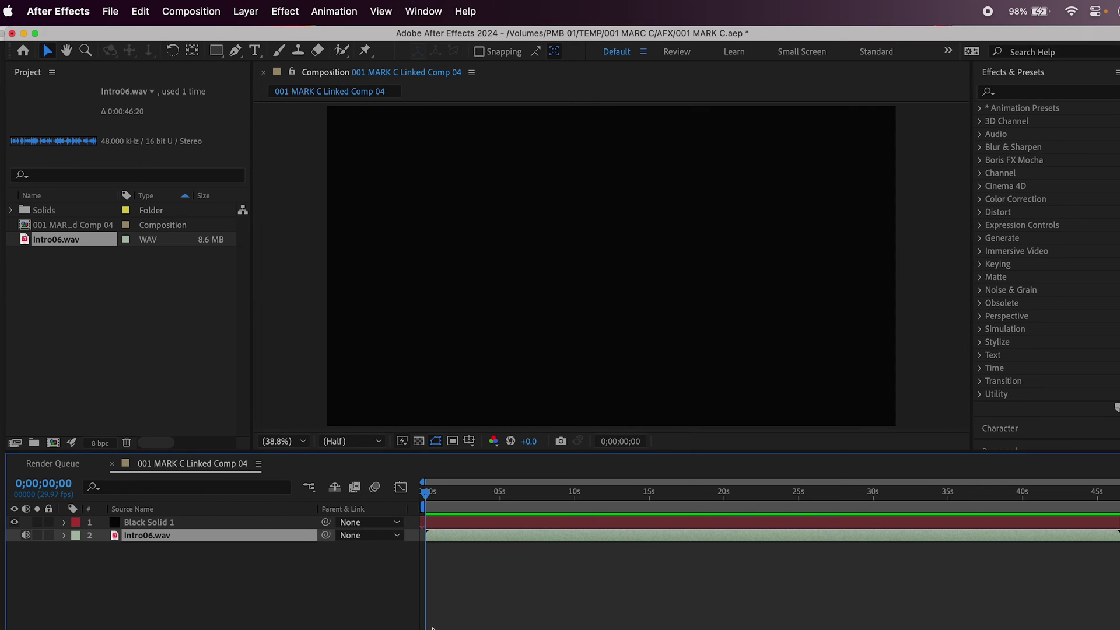
pyautogui.click(65, 536)
pyautogui.click(77, 548)
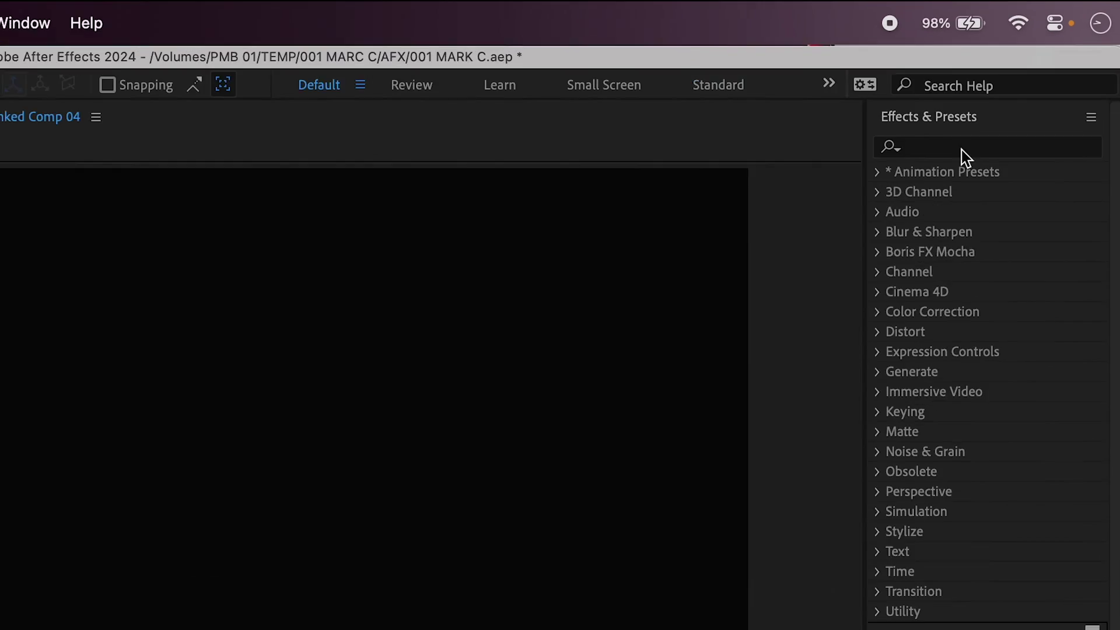
# Find Audio Spectrum in Effects & Presets and drop it onto Black Solid 1.
pyautogui.click(1015, 103)
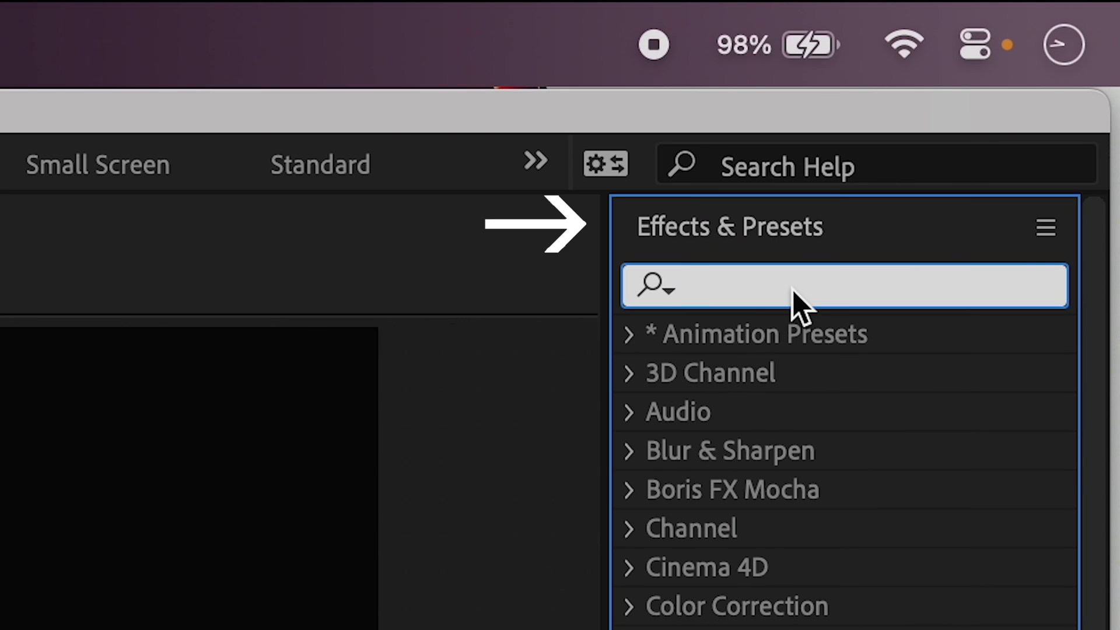
pyautogui.write('audio')
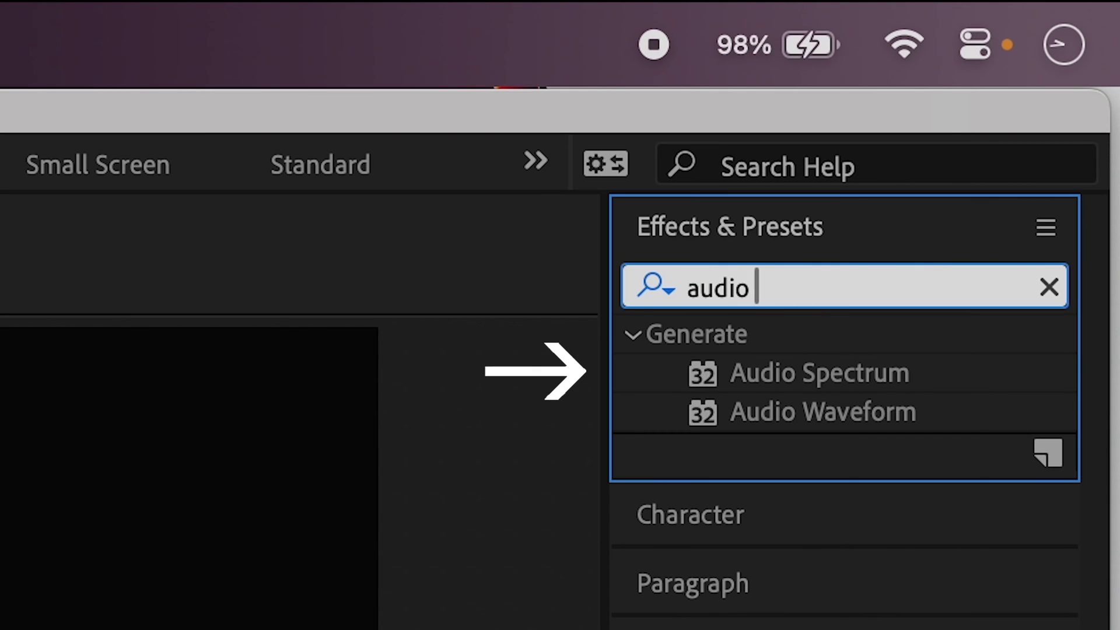
pyautogui.click(871, 385)
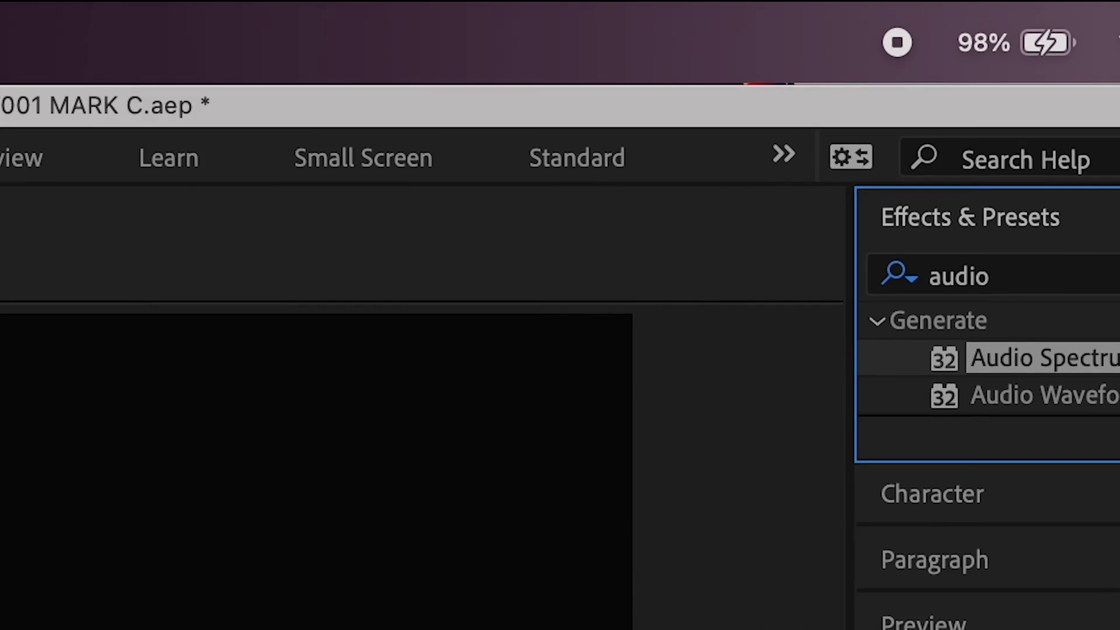
pyautogui.click(365, 33)
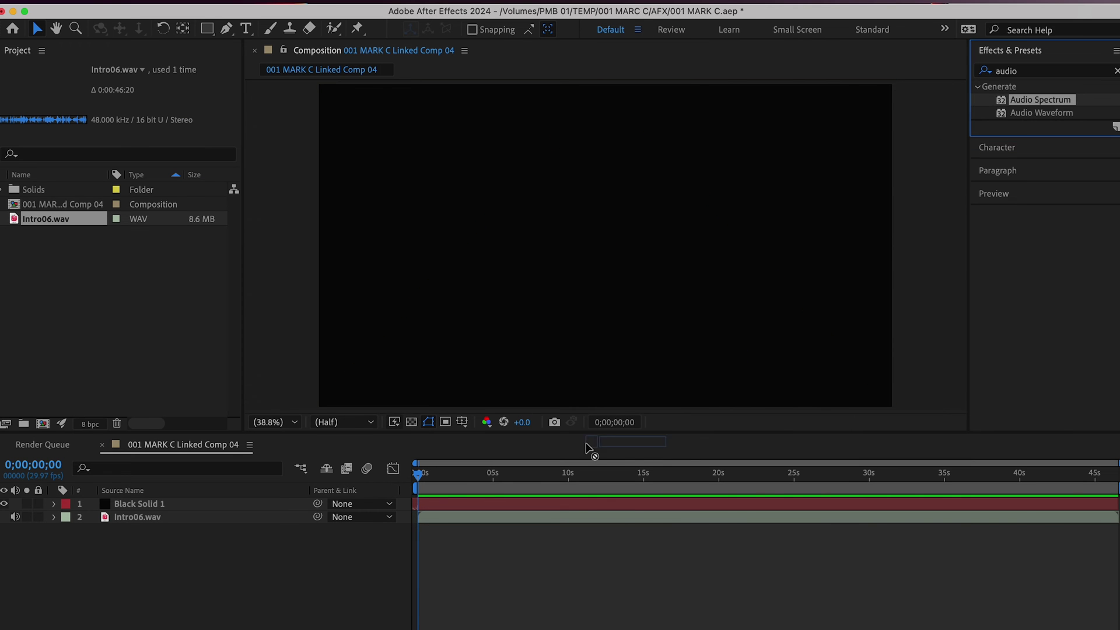
pyautogui.moveTo(588, 448); pyautogui.dragTo(536, 511)
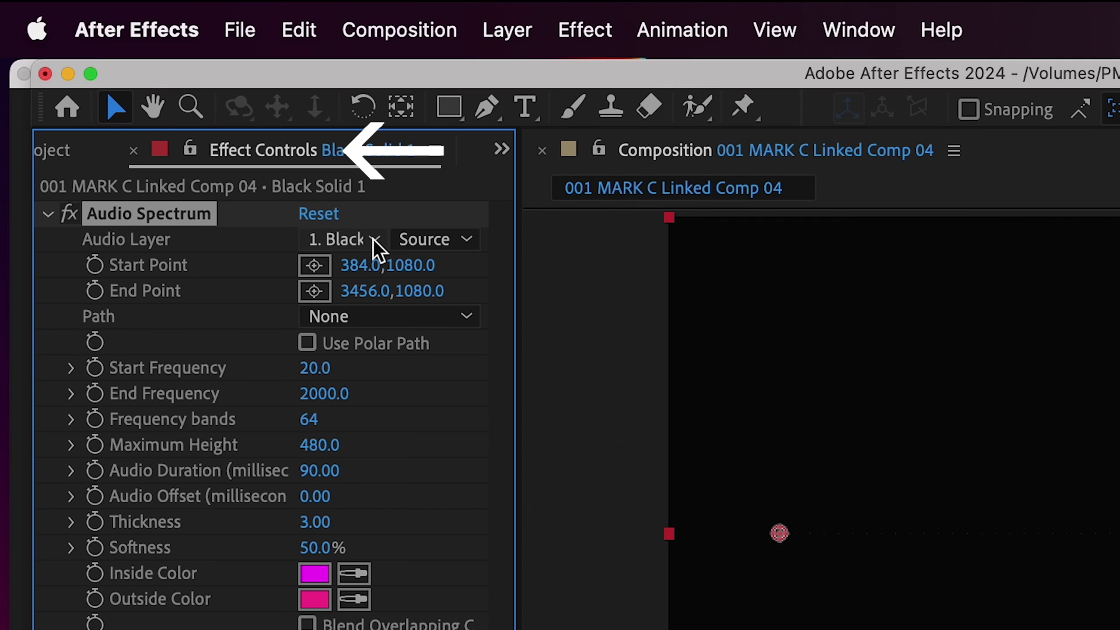
# Set Audio Spectrum's Audio Layer dropdown to 2. Intro06.wav.
pyautogui.click(374, 242)
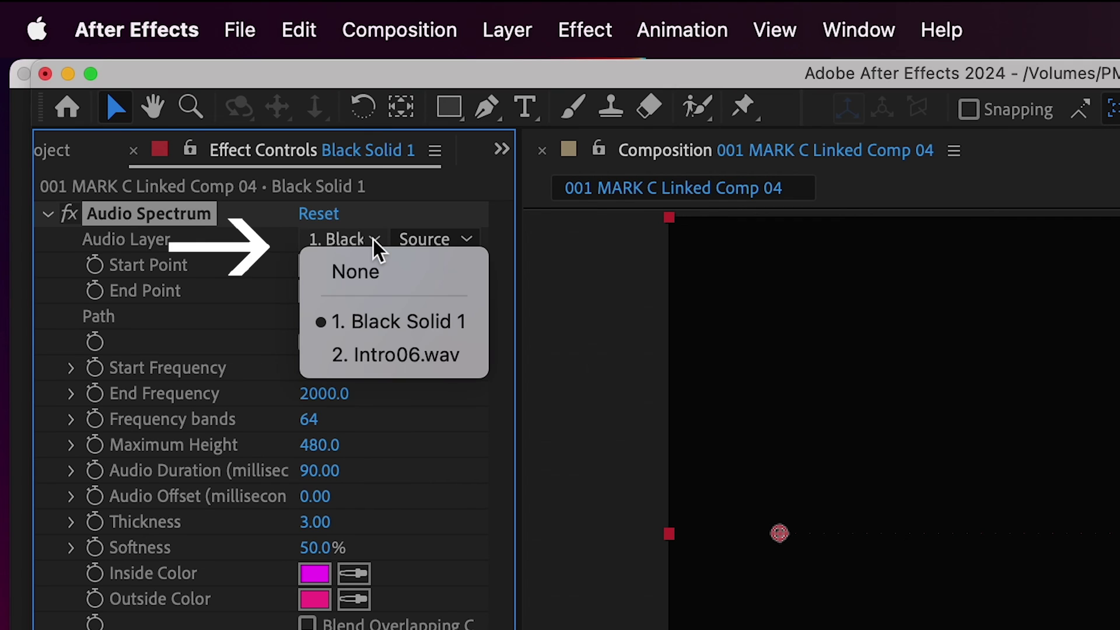
pyautogui.click(390, 355)
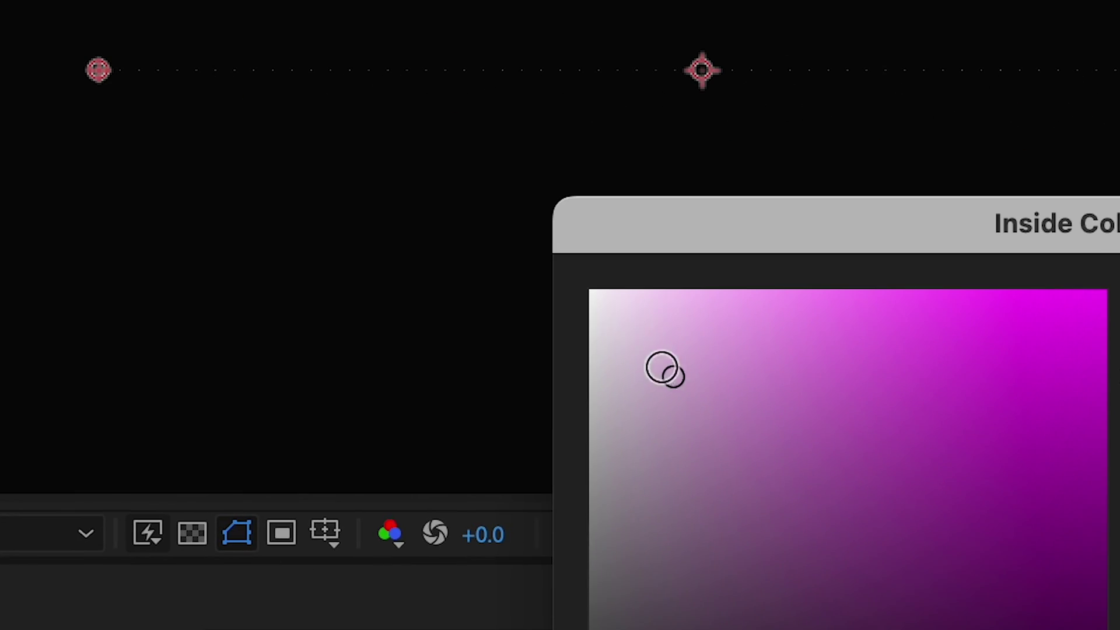
# Pick white for the Audio Spectrum Inside Color and Outside Color swatches.
pyautogui.moveTo(663, 370); pyautogui.dragTo(587, 293)
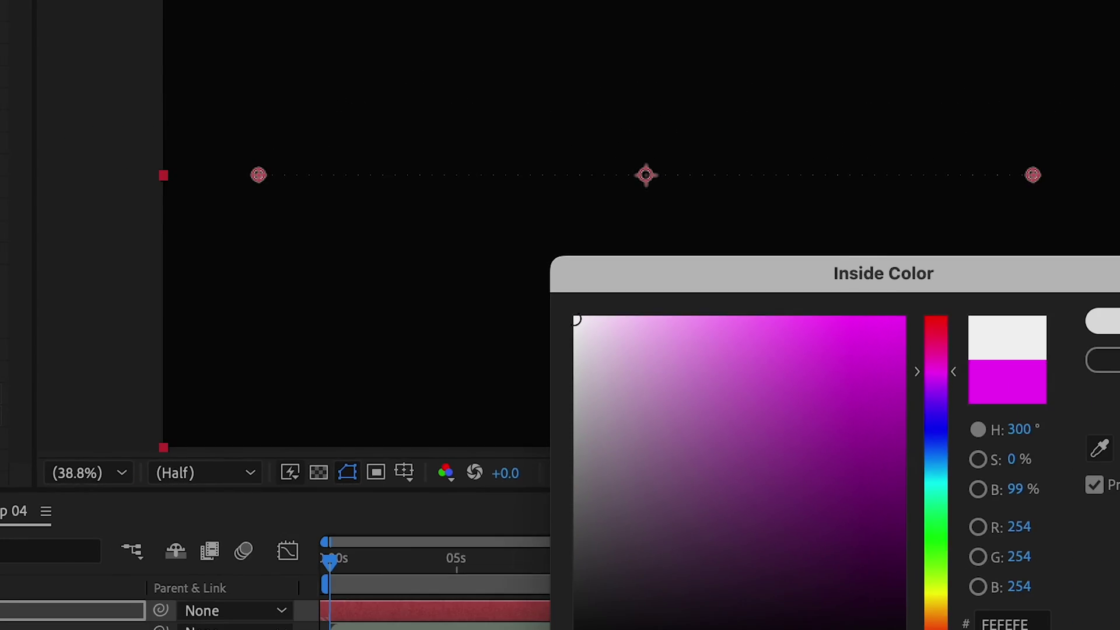
pyautogui.click(904, 339)
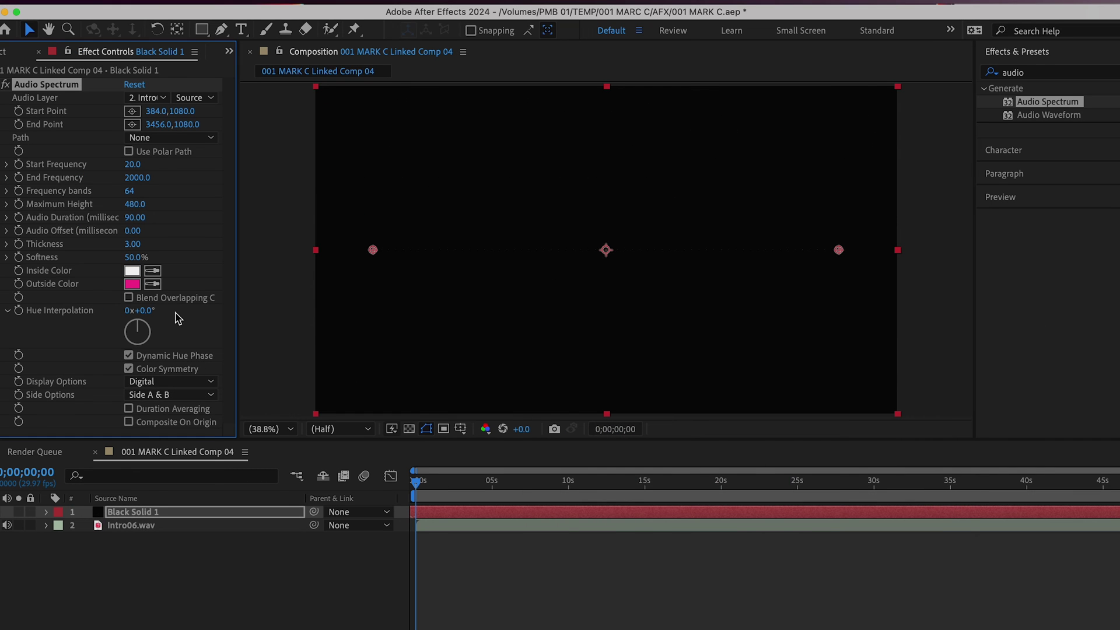
pyautogui.click(133, 285)
pyautogui.moveTo(620, 372); pyautogui.dragTo(565, 337)
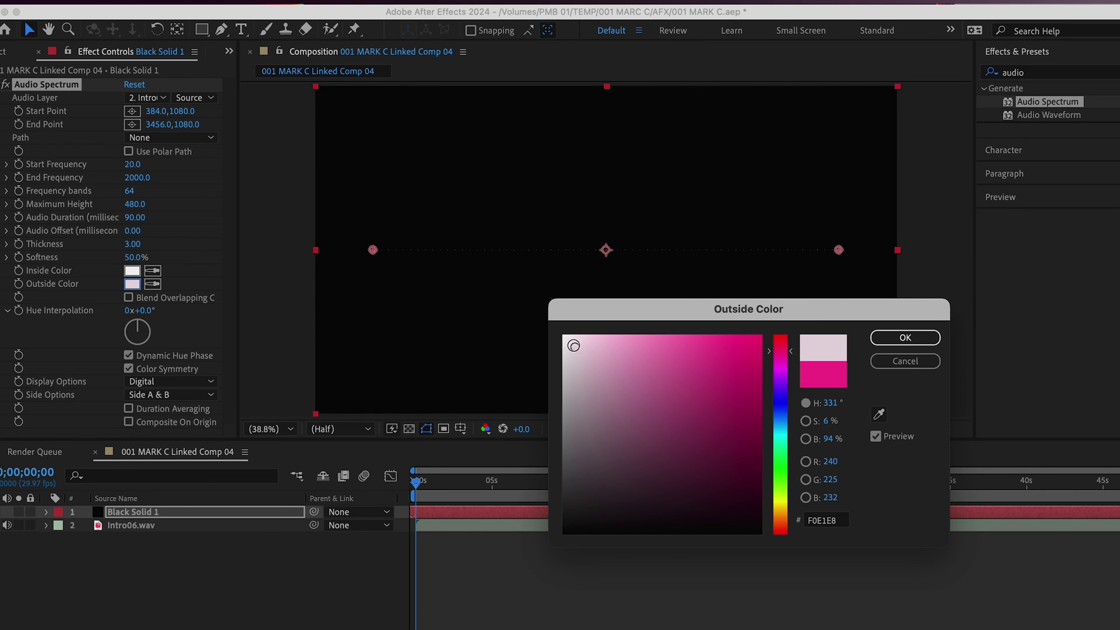
pyautogui.click(905, 338)
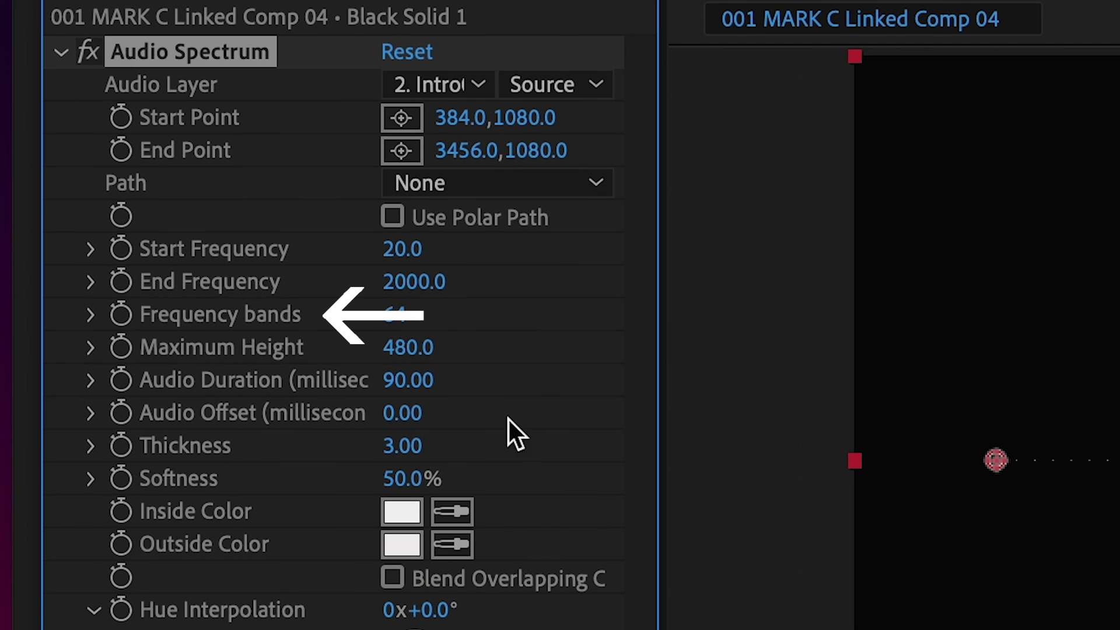
# Enter Frequency bands 300, Maximum Height 5000 and Audio Duration 150 in Audio Spectrum.
pyautogui.click(398, 317)
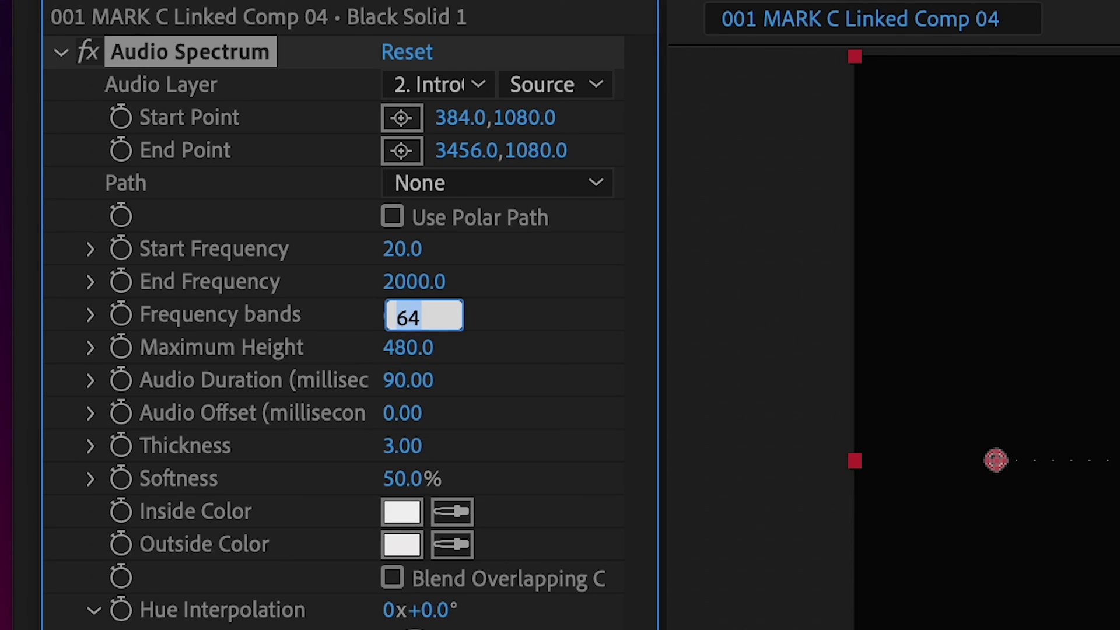
pyautogui.write('300')
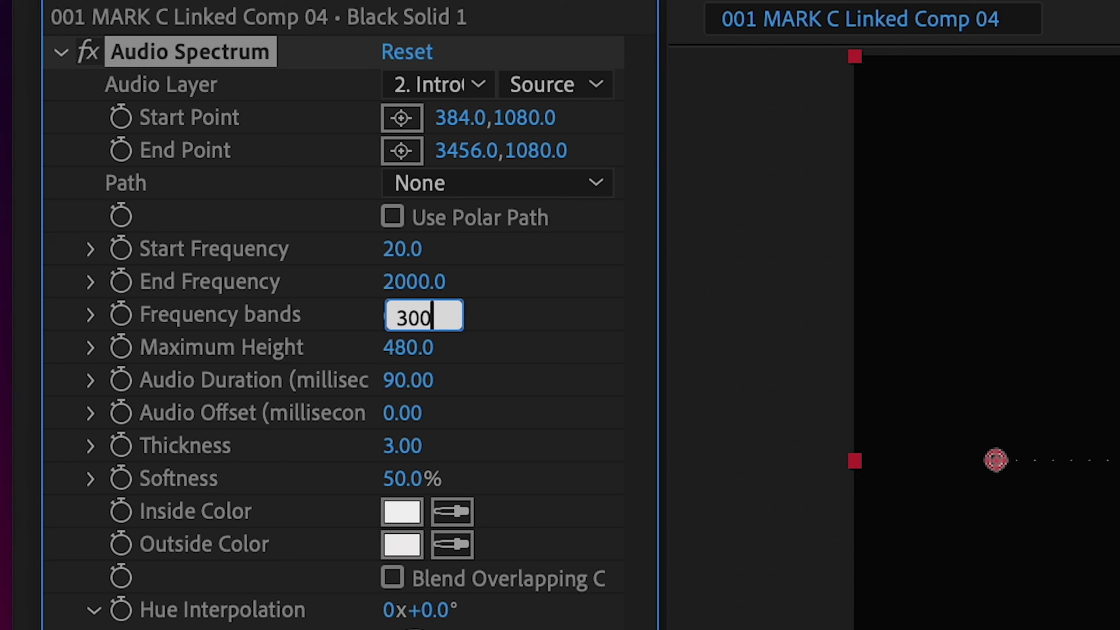
pyautogui.press('Return')
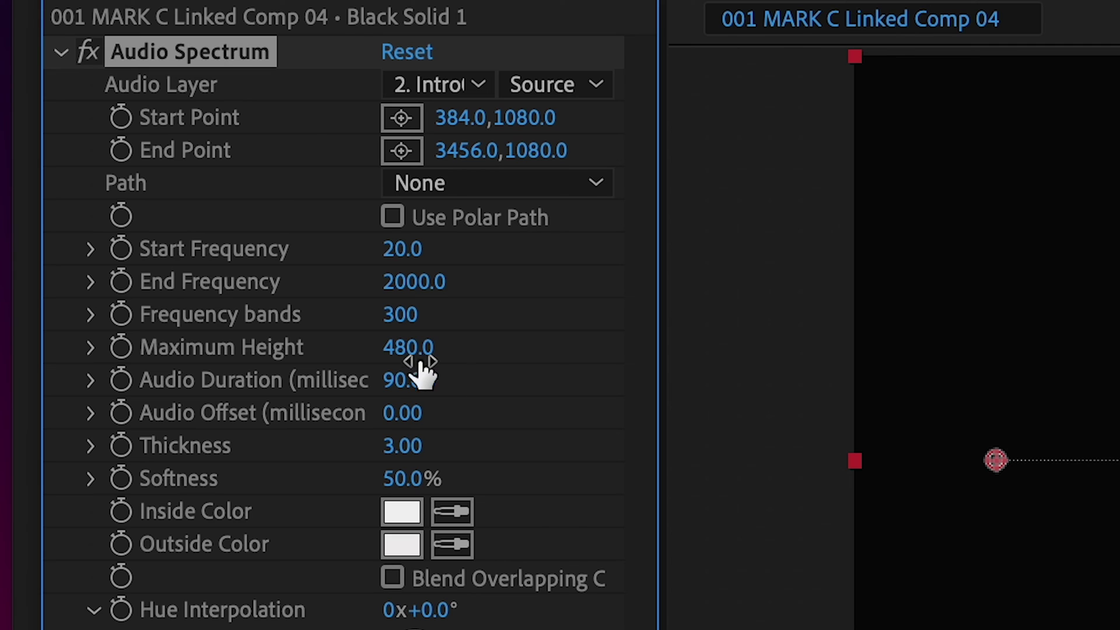
pyautogui.click(407, 347)
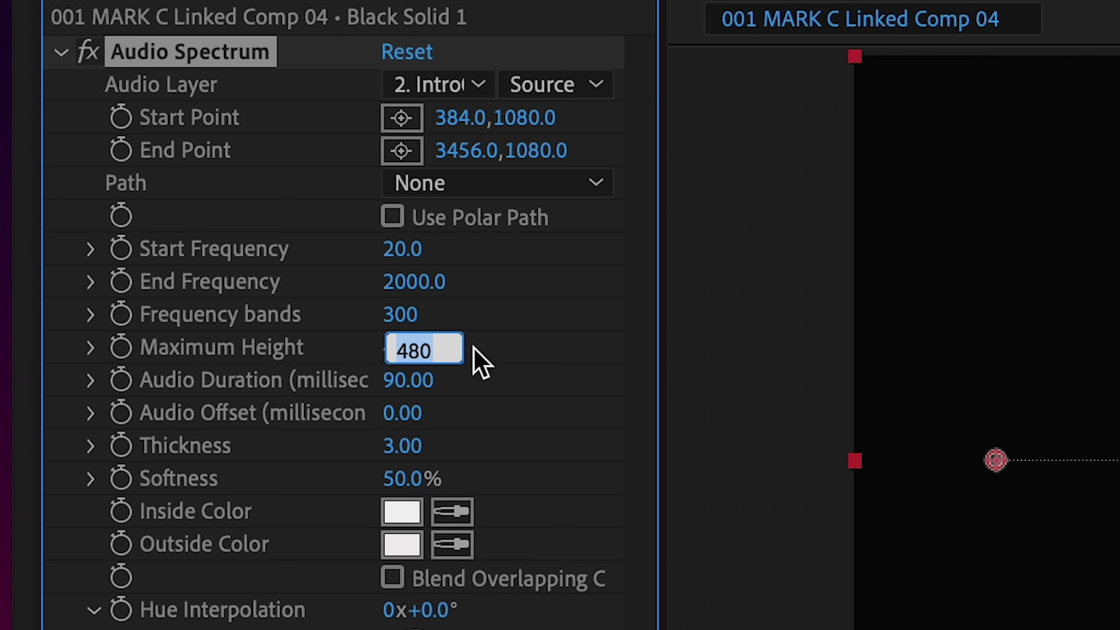
pyautogui.write('5000')
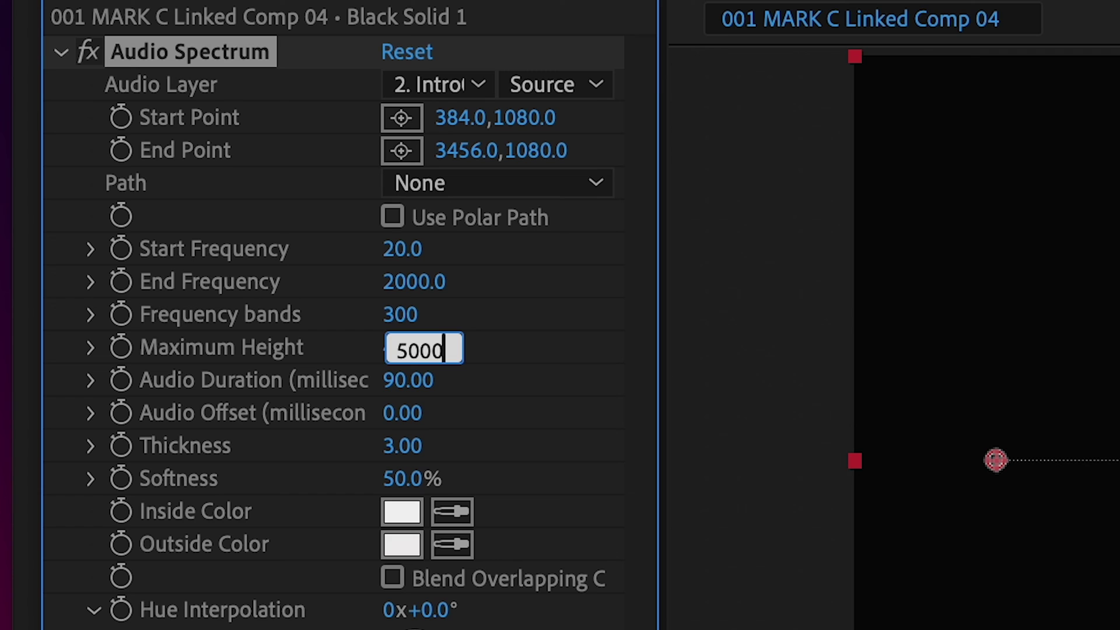
pyautogui.press('Return')
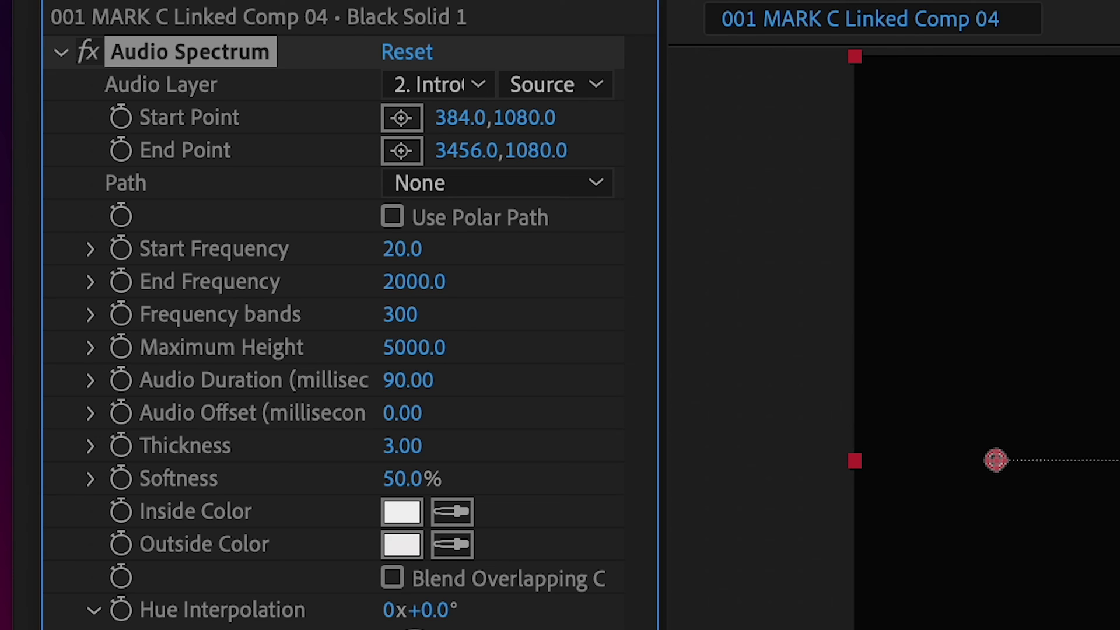
pyautogui.click(408, 380)
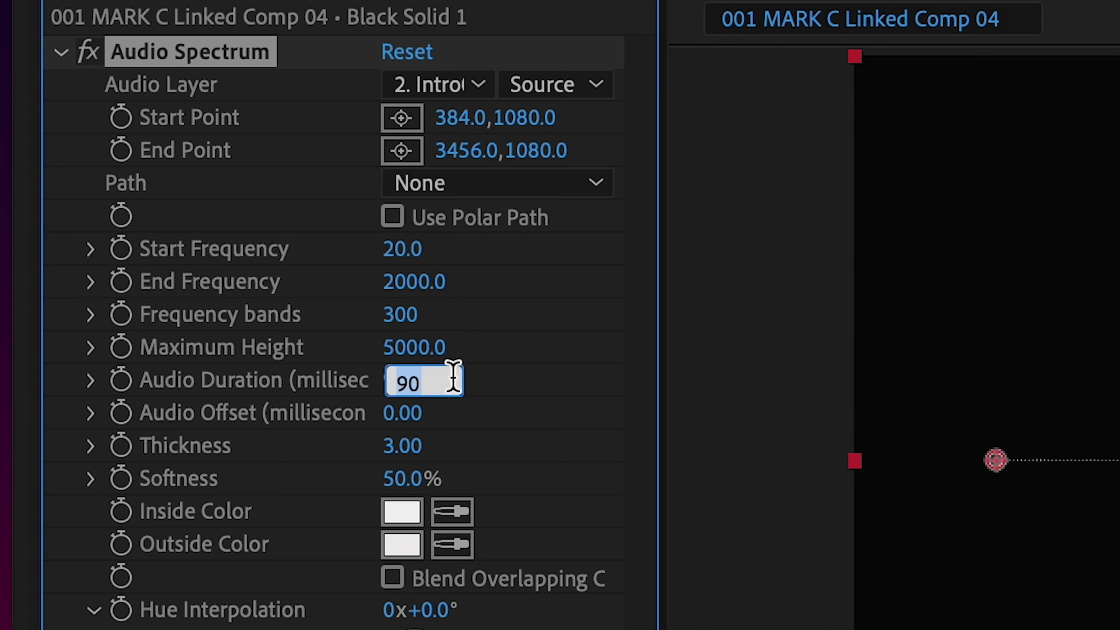
pyautogui.write('15')
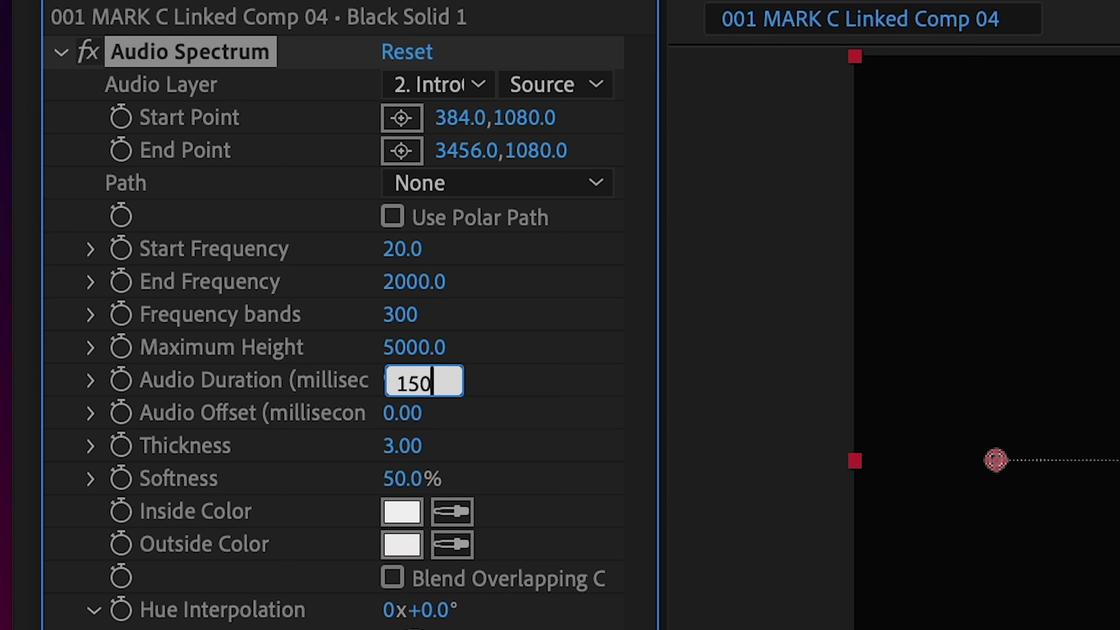
pyautogui.press('Return')
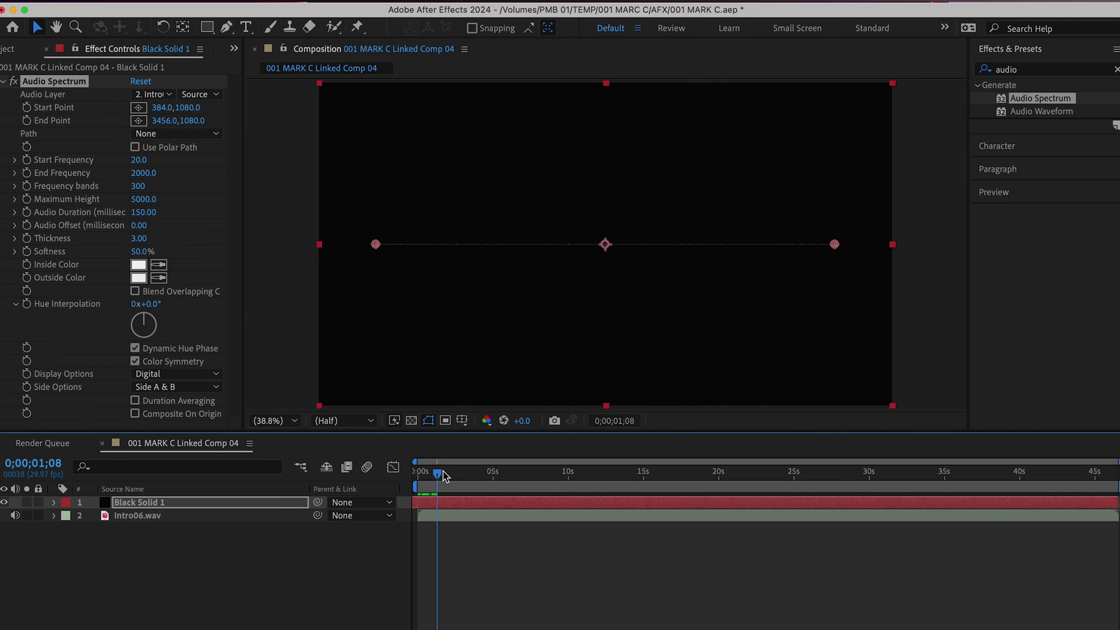
# Scrub slightly into the comp and play a preview of the animated spectrum.
pyautogui.moveTo(420, 472); pyautogui.dragTo(436, 474)
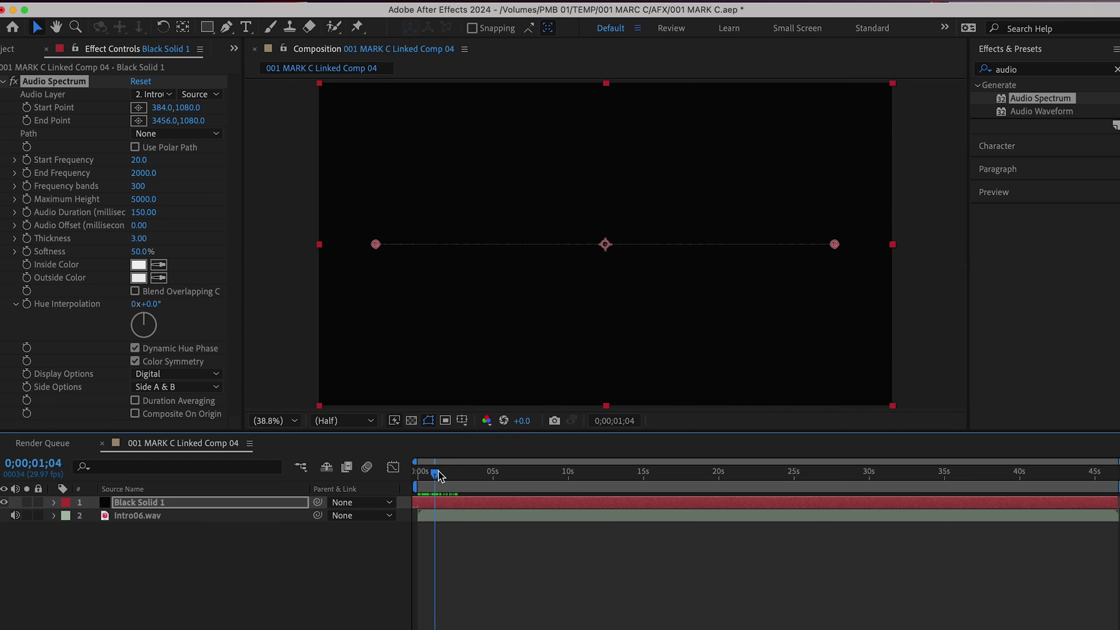
pyautogui.press('space')
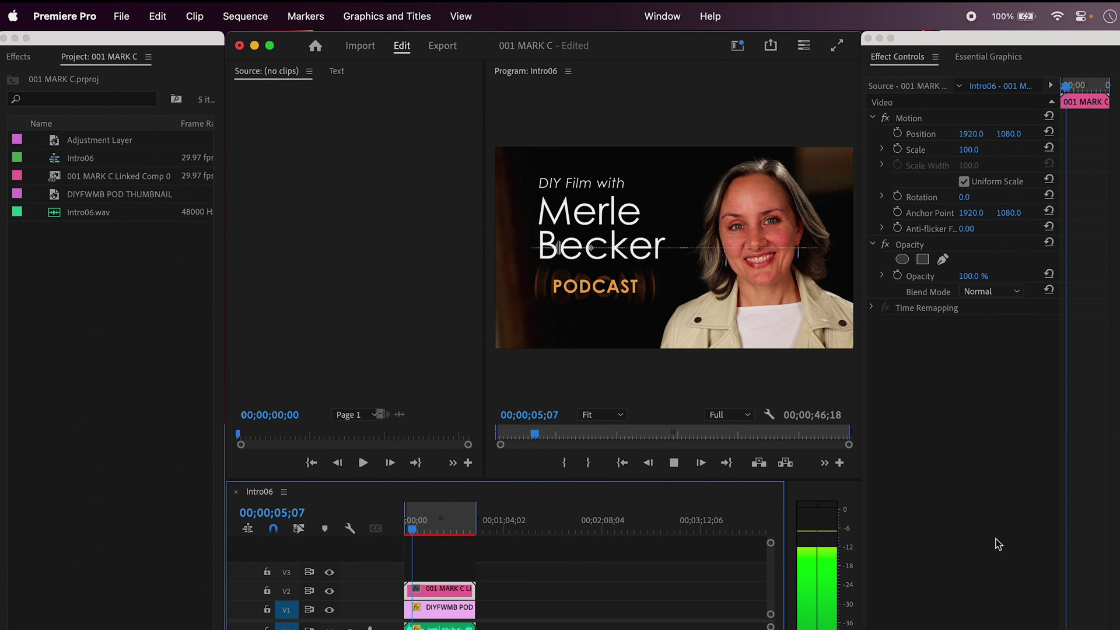
# Stop playback, then scale the V2 waveform clip to about 123% and lower its Position Y.
pyautogui.press('space')
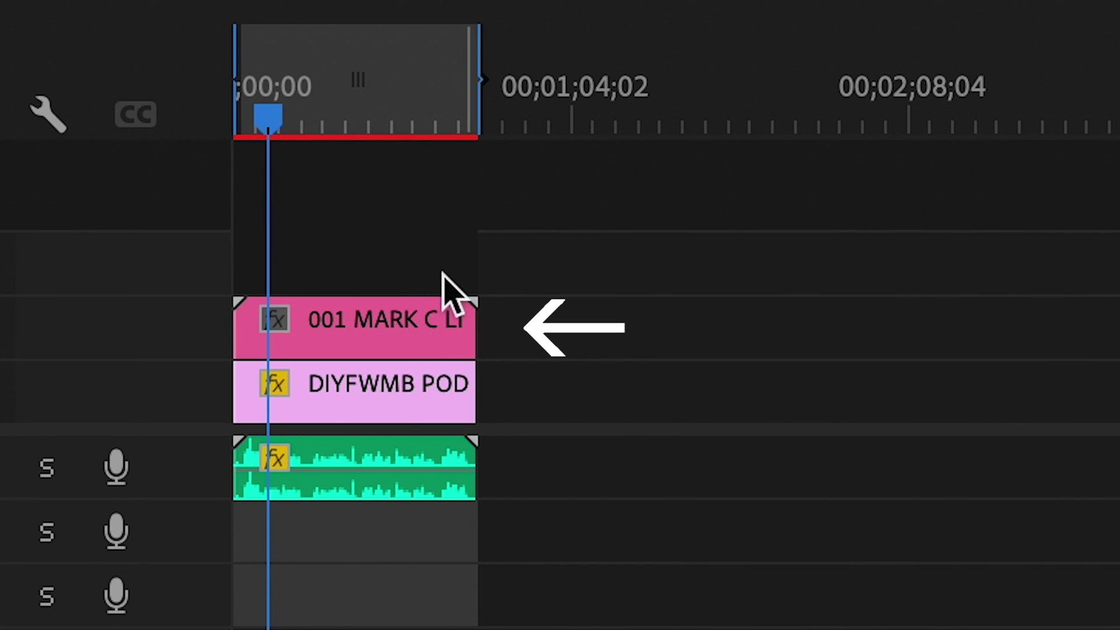
pyautogui.click(411, 317)
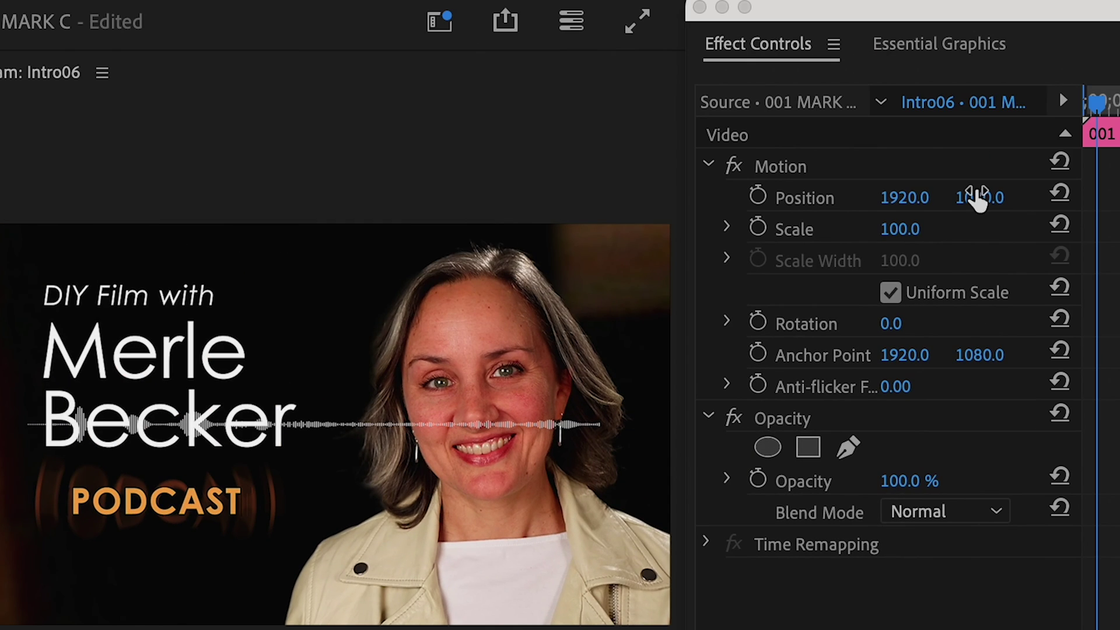
pyautogui.moveTo(900, 229); pyautogui.dragTo(919, 228)
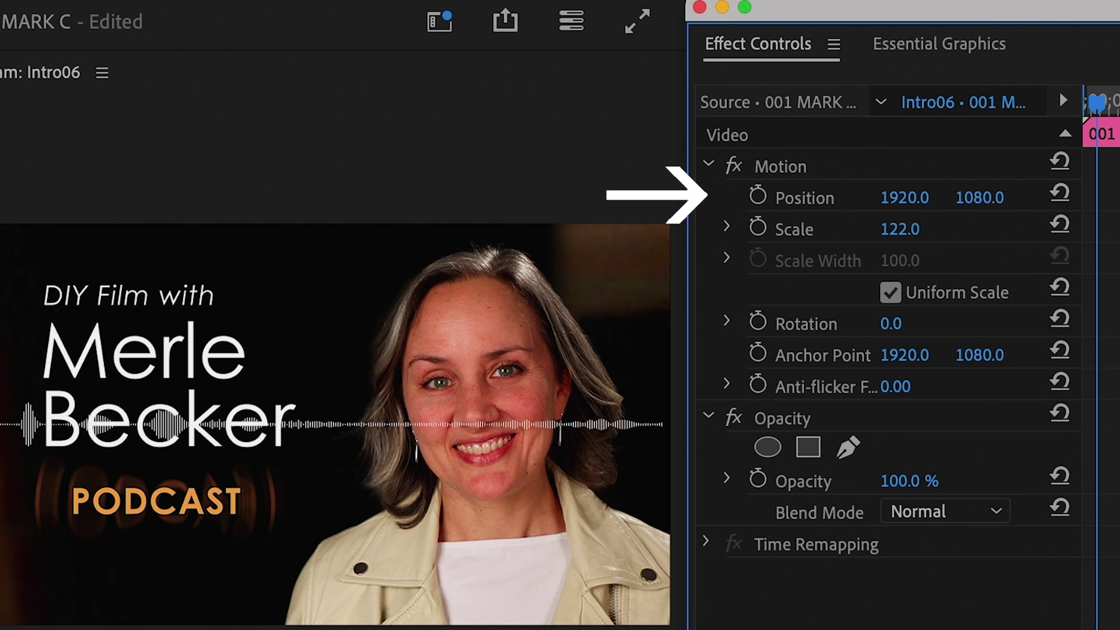
pyautogui.moveTo(979, 198); pyautogui.dragTo(1007, 197)
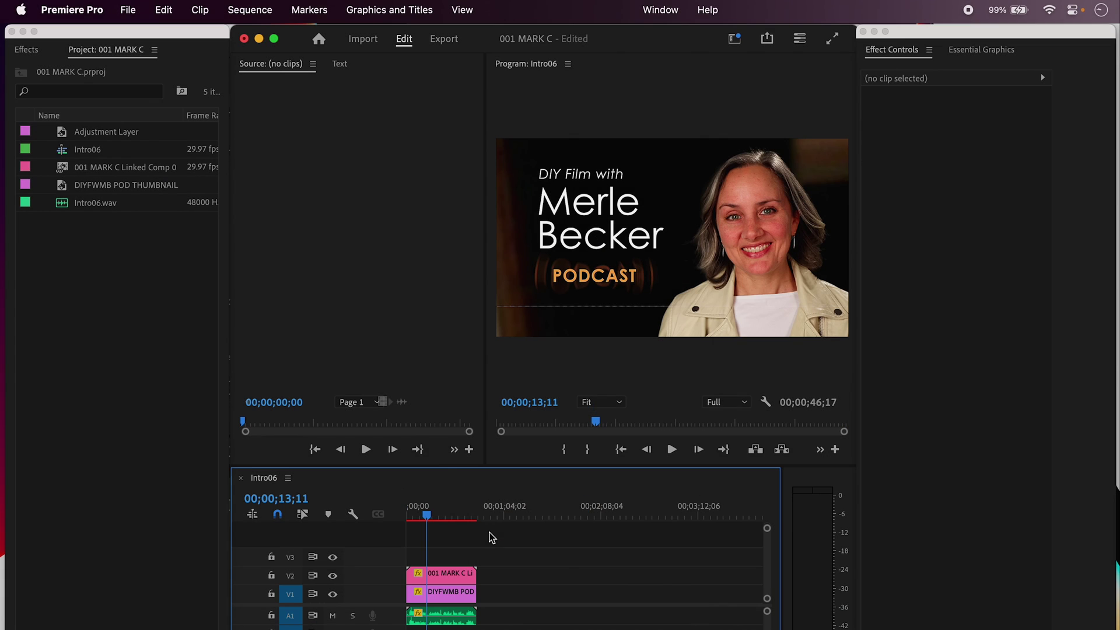
# Set in and out points at the sequence start and end, then queue it in Media Encoder.
pyautogui.moveTo(429, 507); pyautogui.dragTo(381, 510)
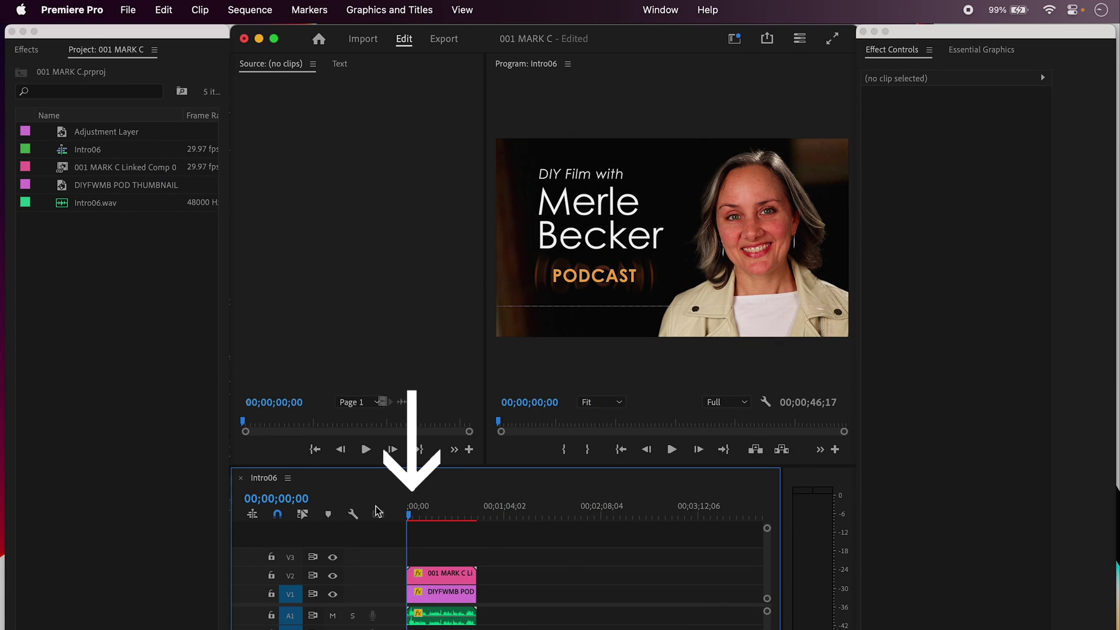
pyautogui.press('i')
pyautogui.moveTo(439, 506); pyautogui.dragTo(478, 506)
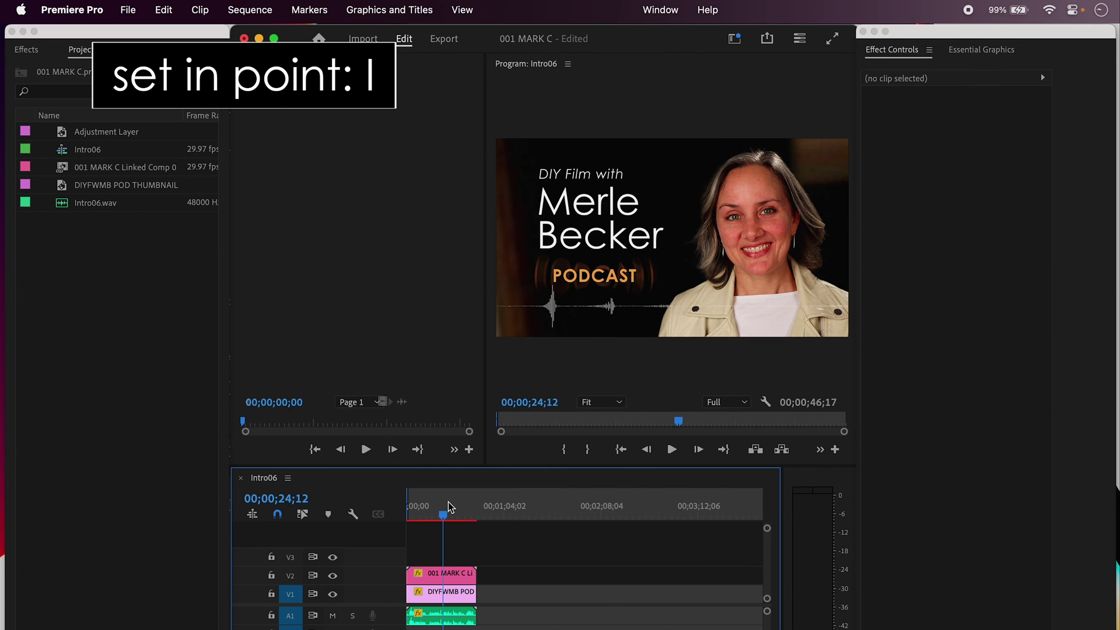
pyautogui.press('o')
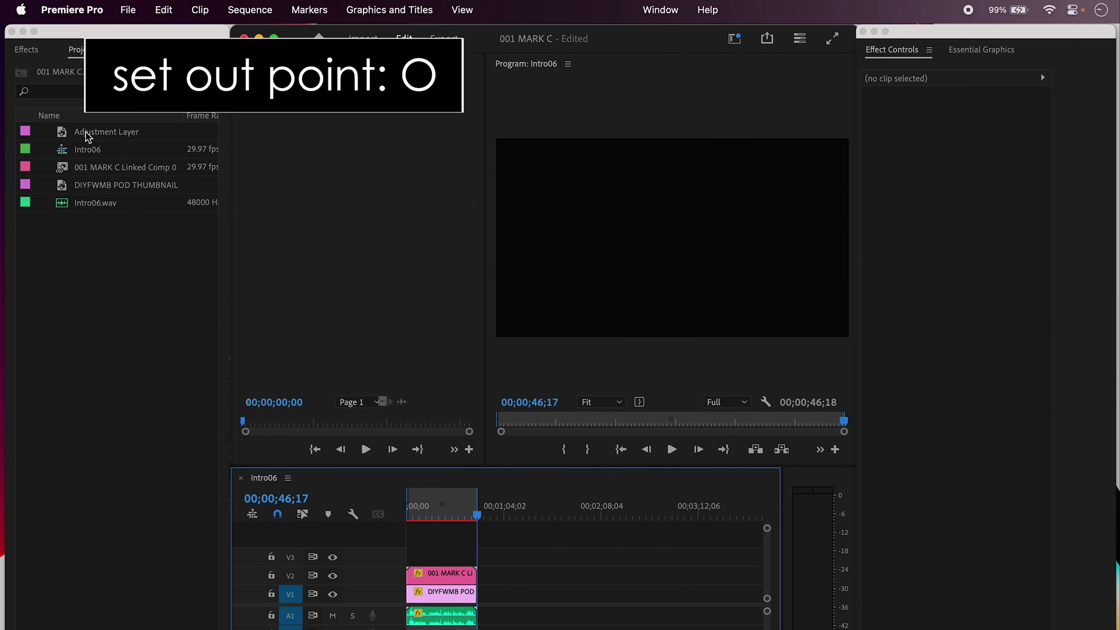
pyautogui.click(128, 9)
pyautogui.moveTo(188, 422)
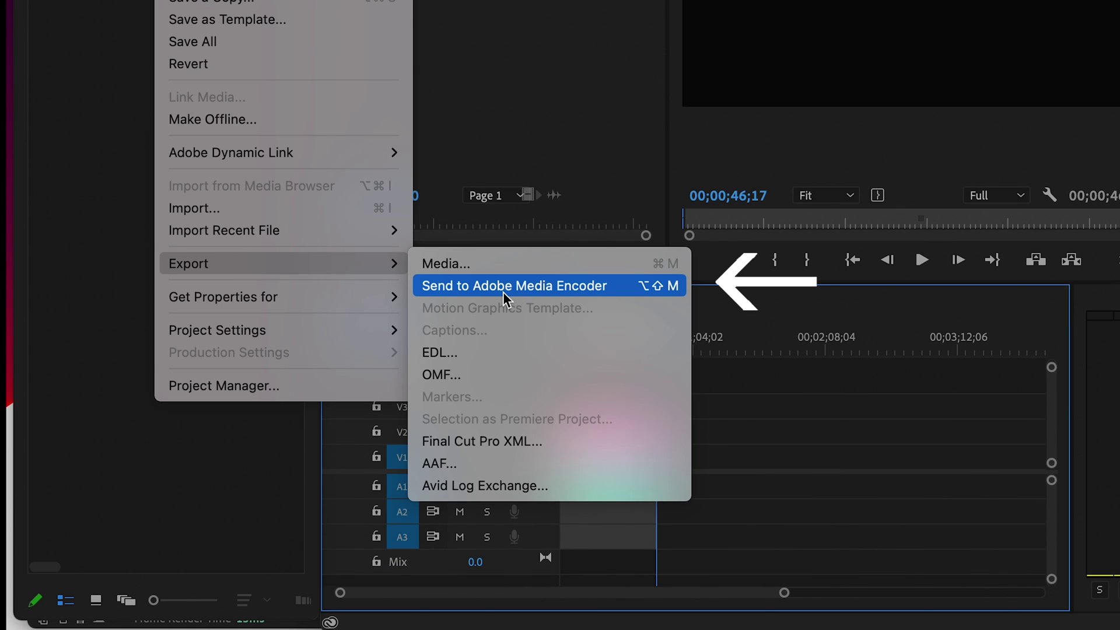
pyautogui.click(505, 287)
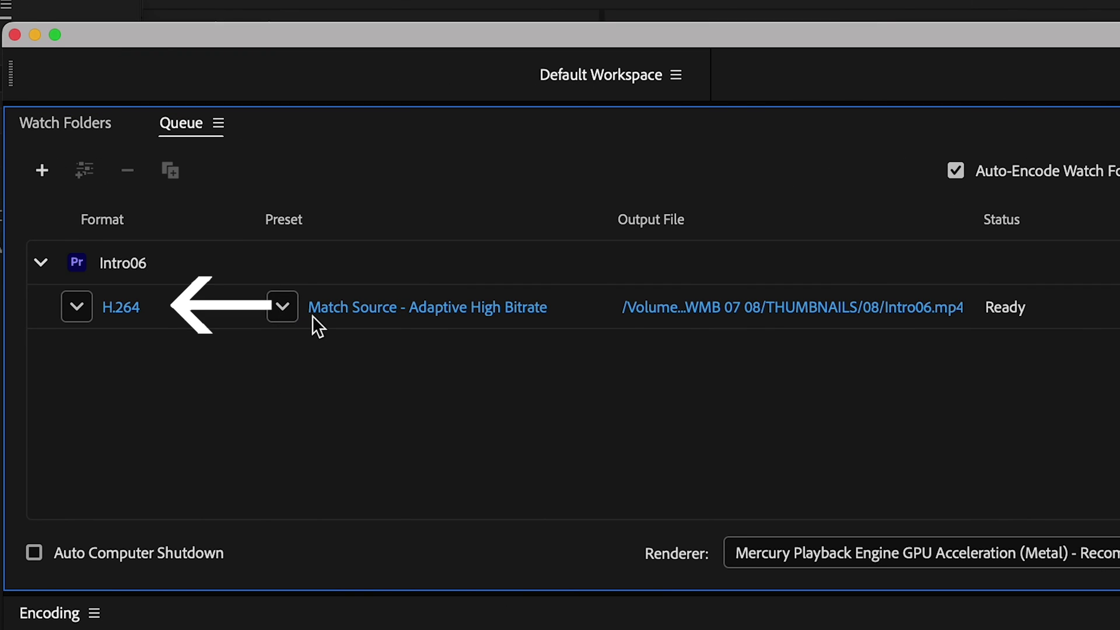
# Apply the Vimeo 2160p 4K Ultra HD preset and output 001 MARK C.mp4 to 0 FINALS.
pyautogui.click(282, 307)
pyautogui.scroll(-5, 393, 393)
pyautogui.scroll(-8, 394, 394)
pyautogui.scroll(-5, 409, 431)
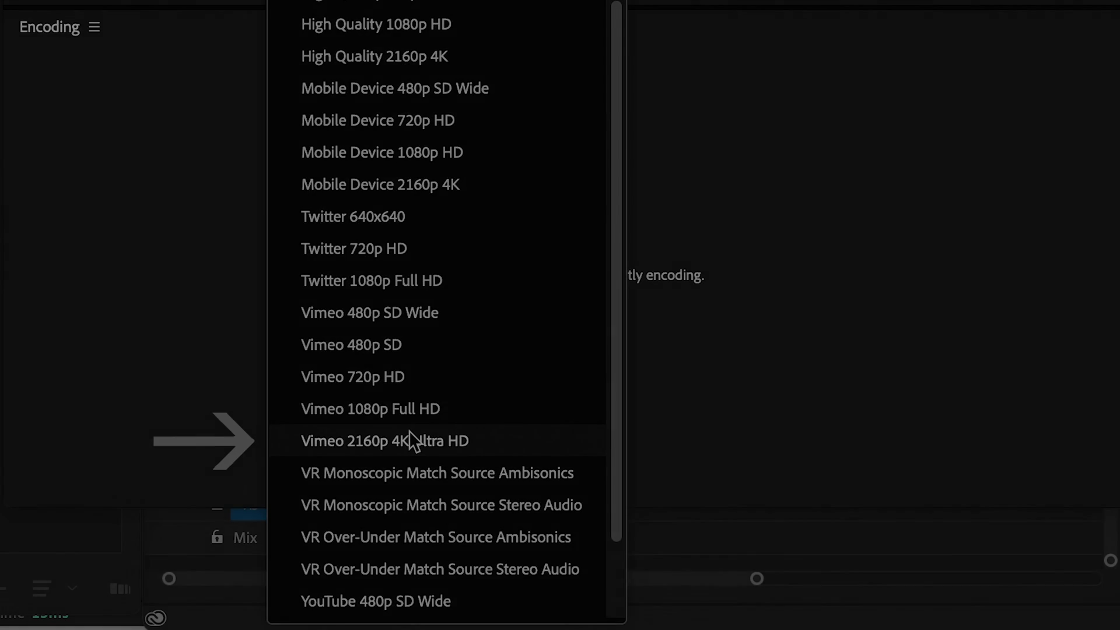
pyautogui.click(408, 441)
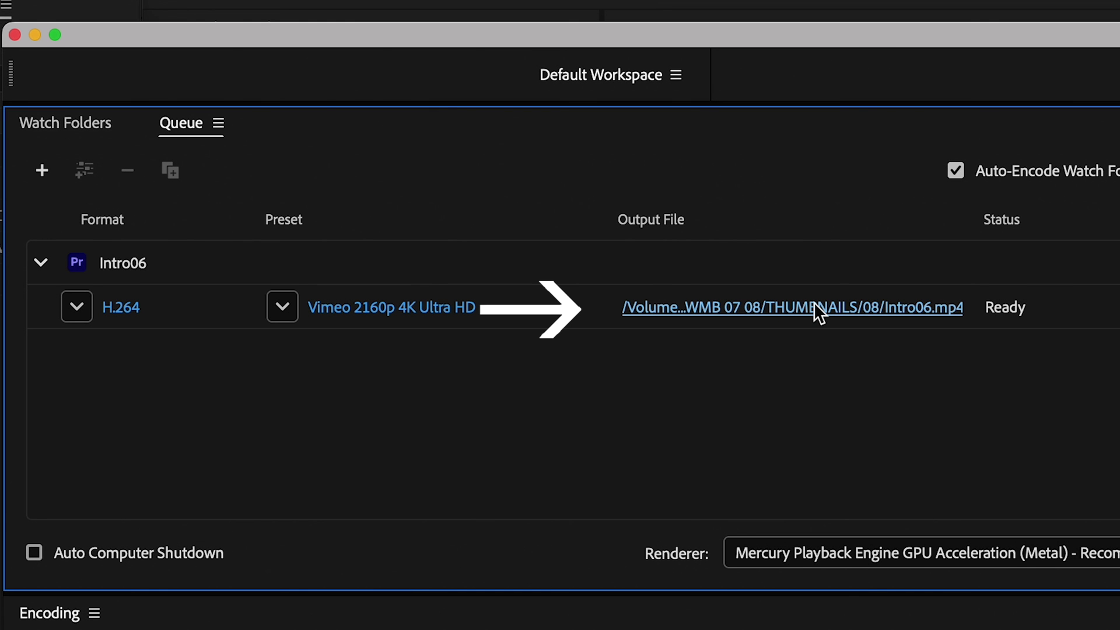
pyautogui.click(818, 313)
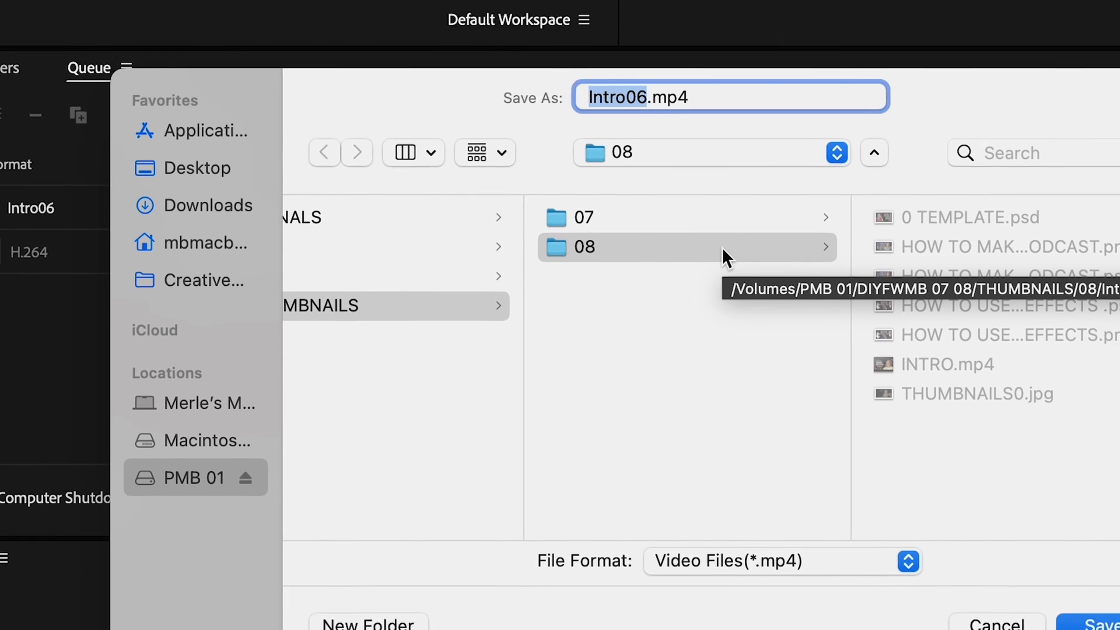
pyautogui.write('001 MARK C')
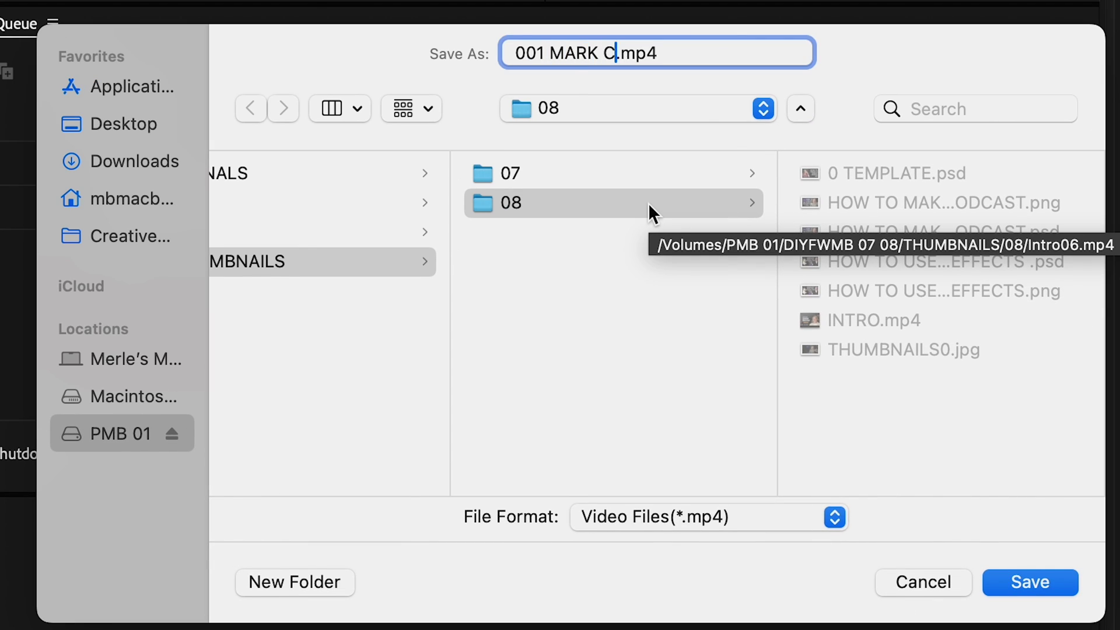
pyautogui.click(346, 172)
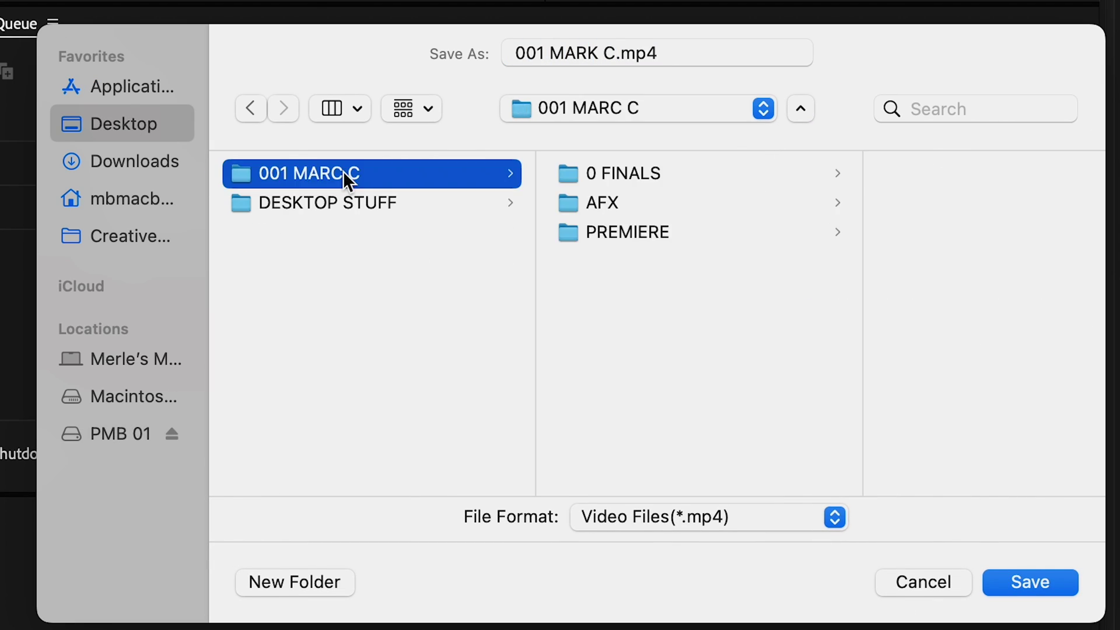
pyautogui.click(620, 173)
# Save the new output name and folder, then start the queue to encode 001 MARK C.mp4.
pyautogui.click(996, 572)
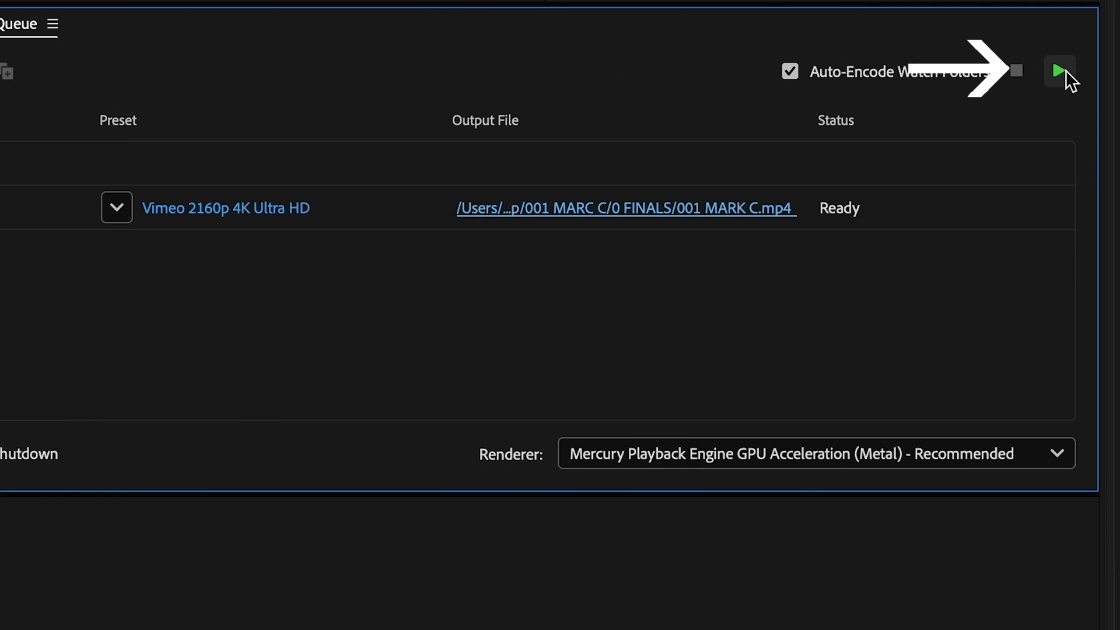
pyautogui.click(1061, 70)
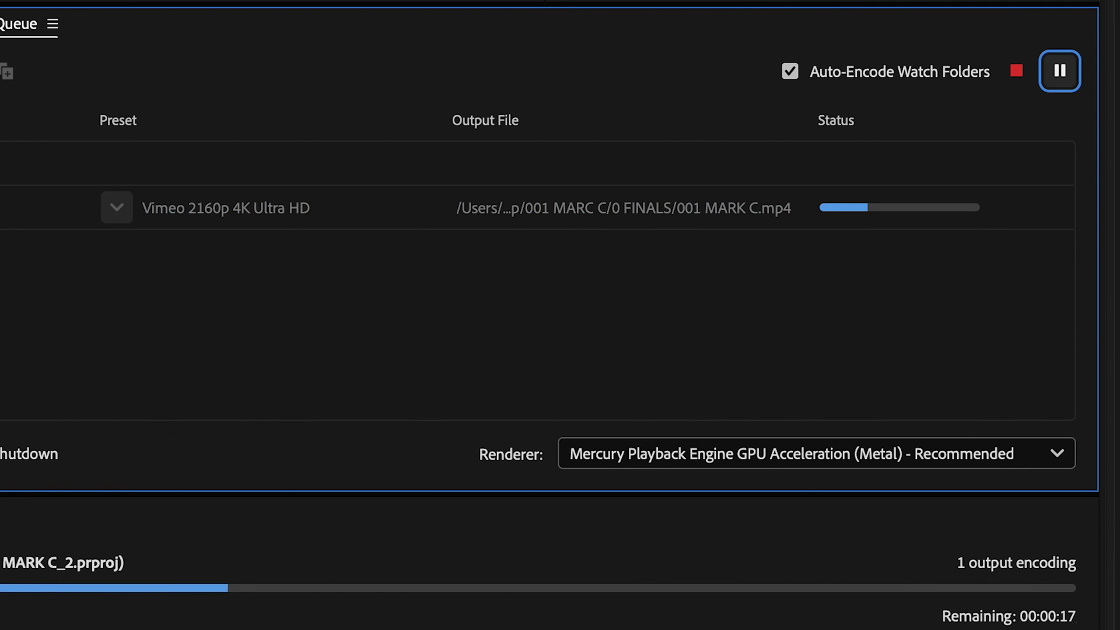